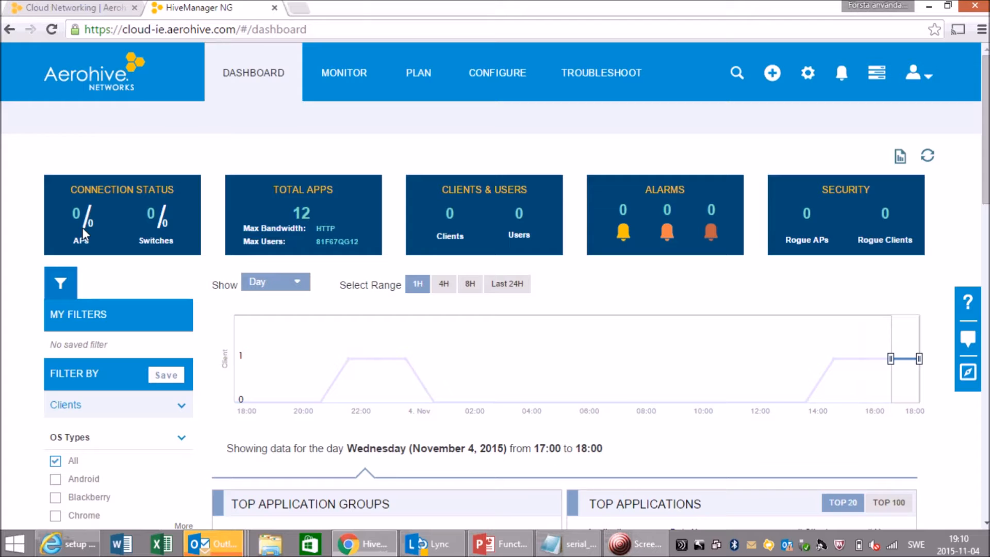
- Start the guided initial AP setup help and open registration of real devices from the Devices list
left_click(967, 376)
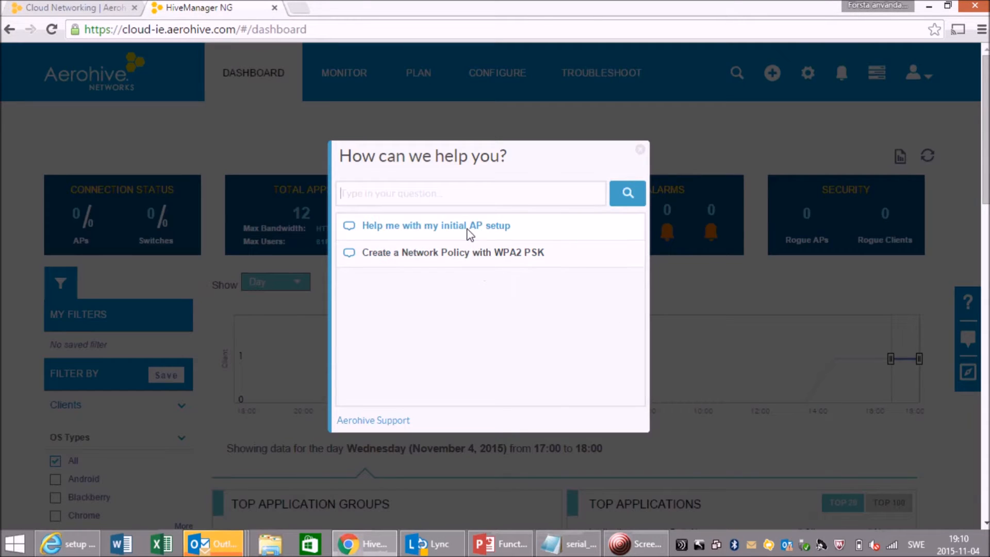
left_click(470, 226)
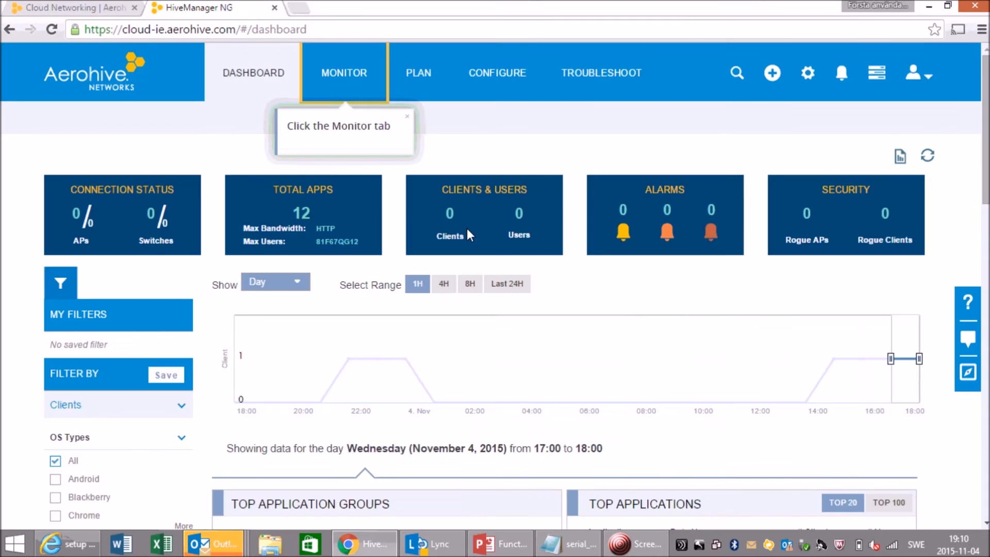
left_click(351, 82)
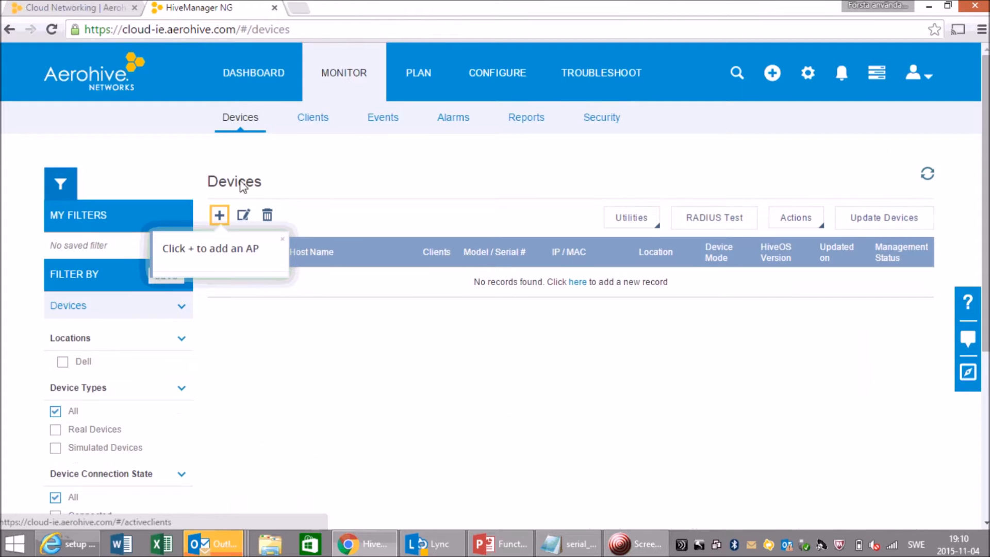
left_click(219, 214)
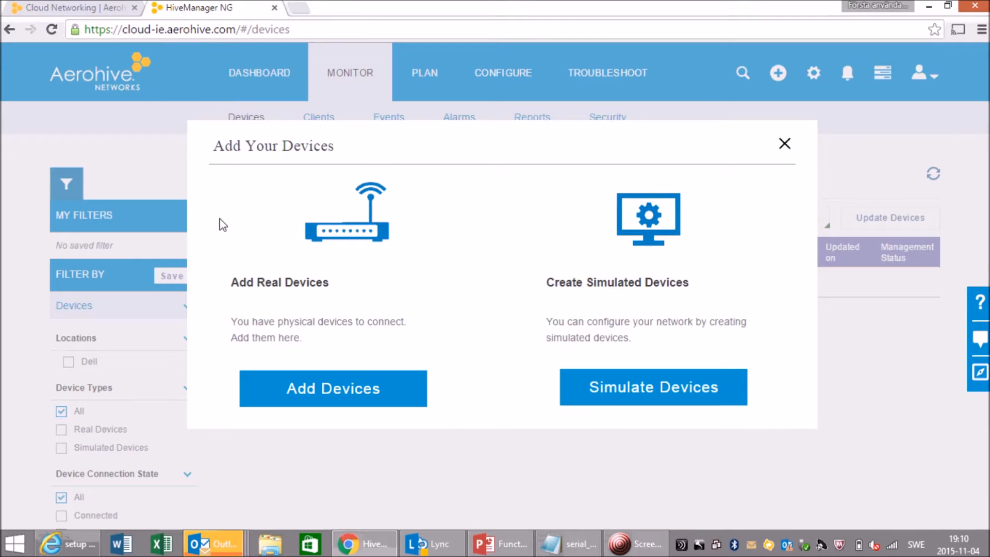
left_click(316, 381)
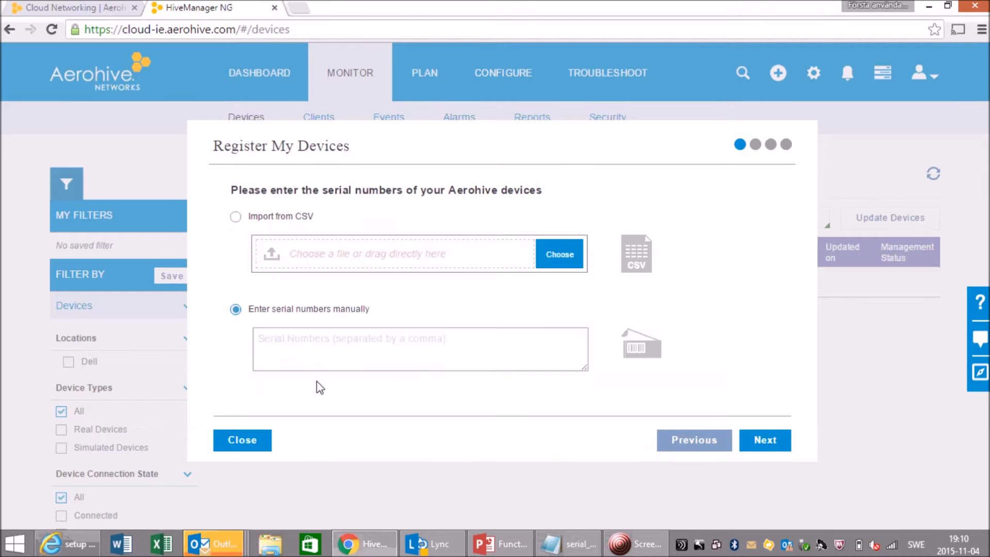
- Copy the AP's serial number from Notepad into the manual serial numbers field and continue
left_click(371, 356)
left_click(567, 544)
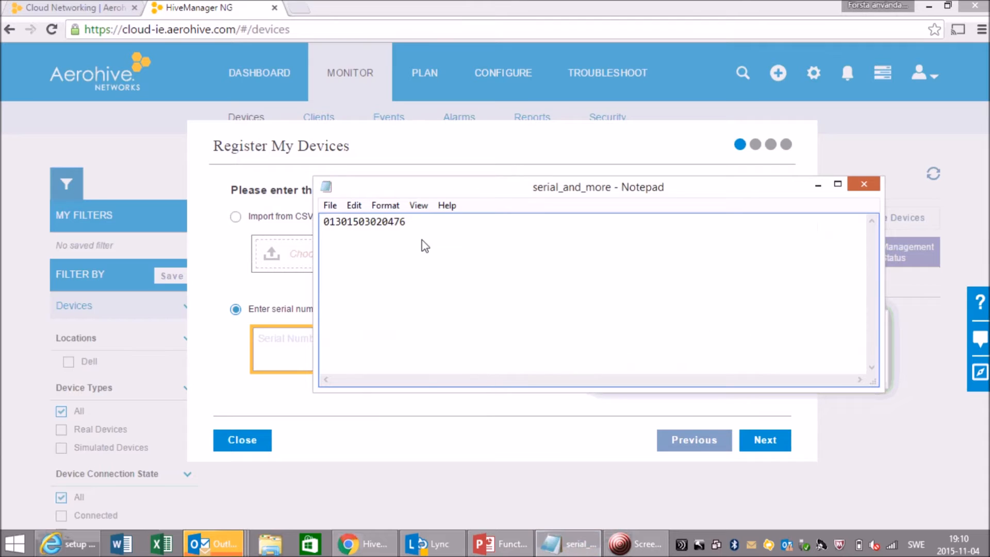
left_click_drag(406, 222, 325, 227)
key("ctrl+c")
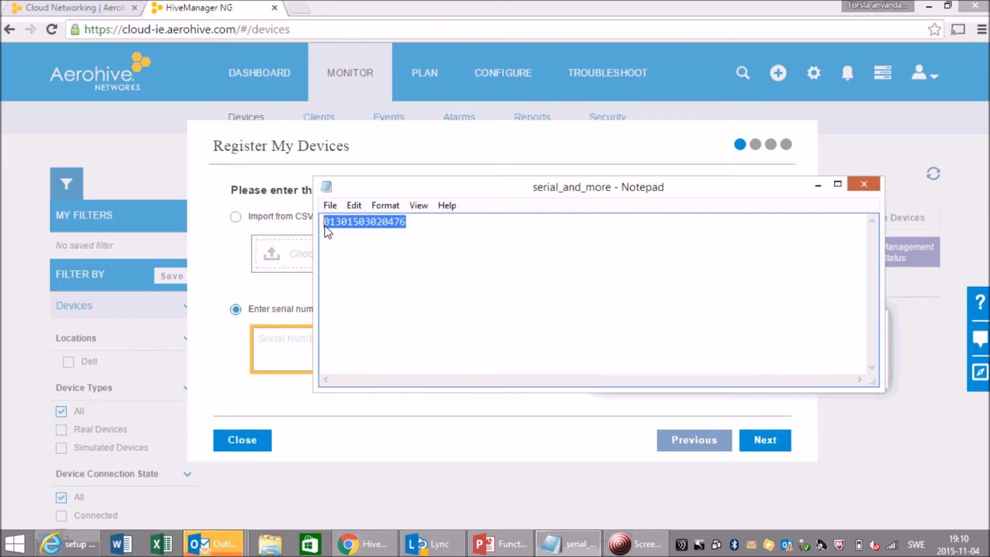
left_click(277, 341)
key("ctrl+v")
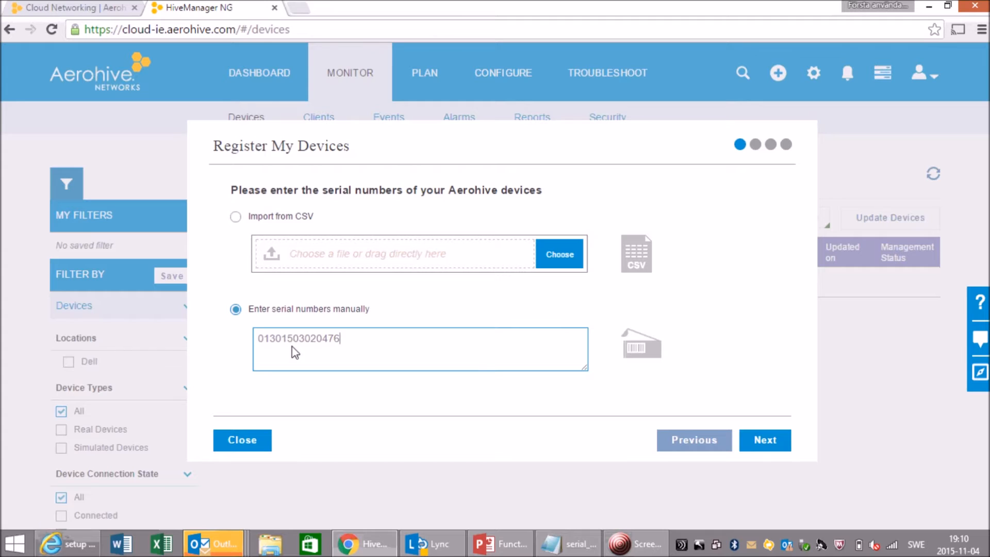
left_click(762, 440)
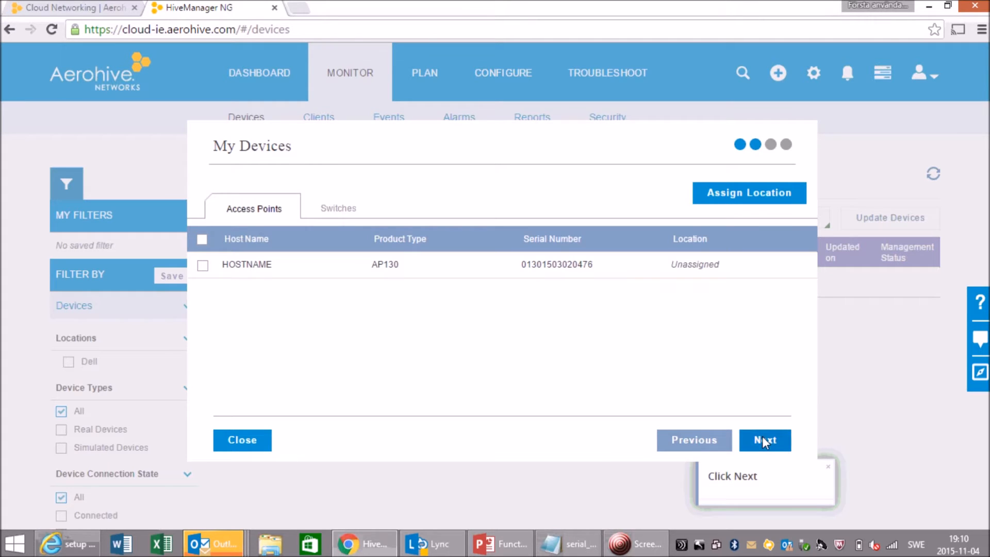
- Proceed past the device list and name the new network policy Dell
left_click(761, 434)
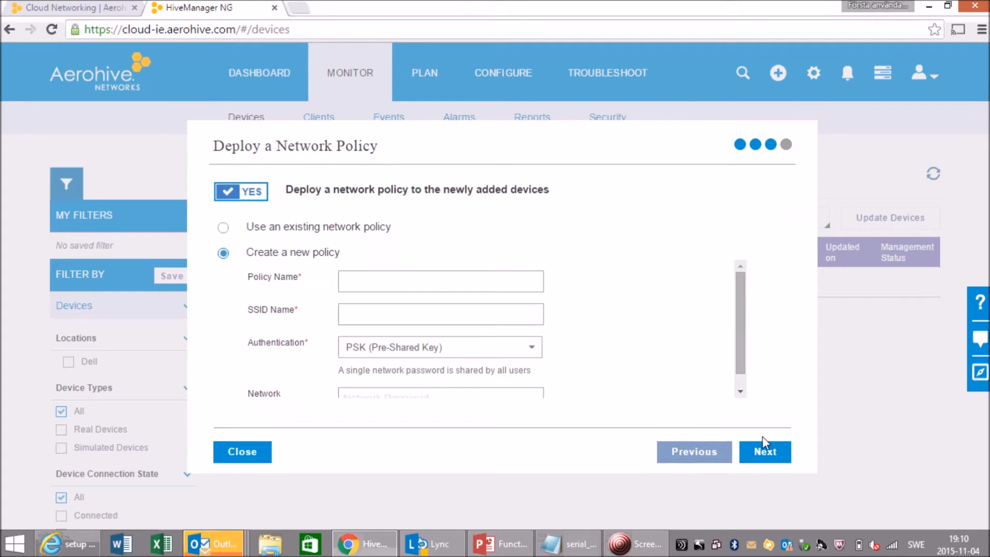
left_click(380, 287)
type("De")
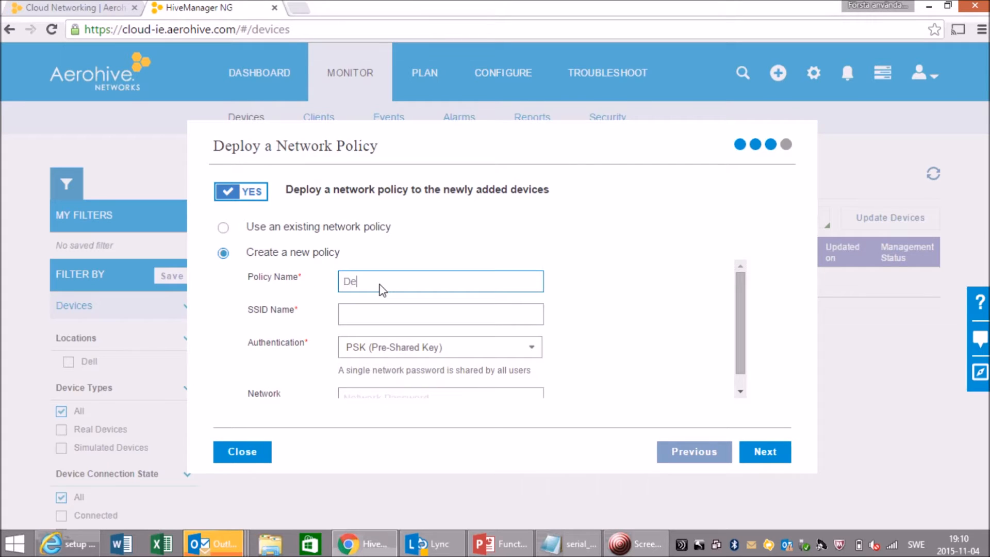
type("ll")
- Set the SSID name to Dell-PSK, keeping PSK authentication
left_click(375, 317)
type("Dell")
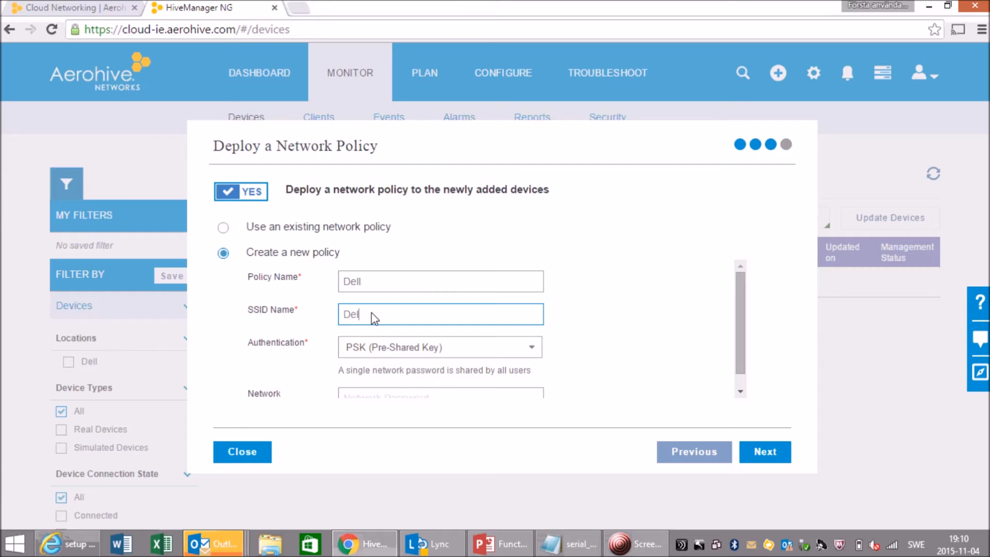
type("-PSK")
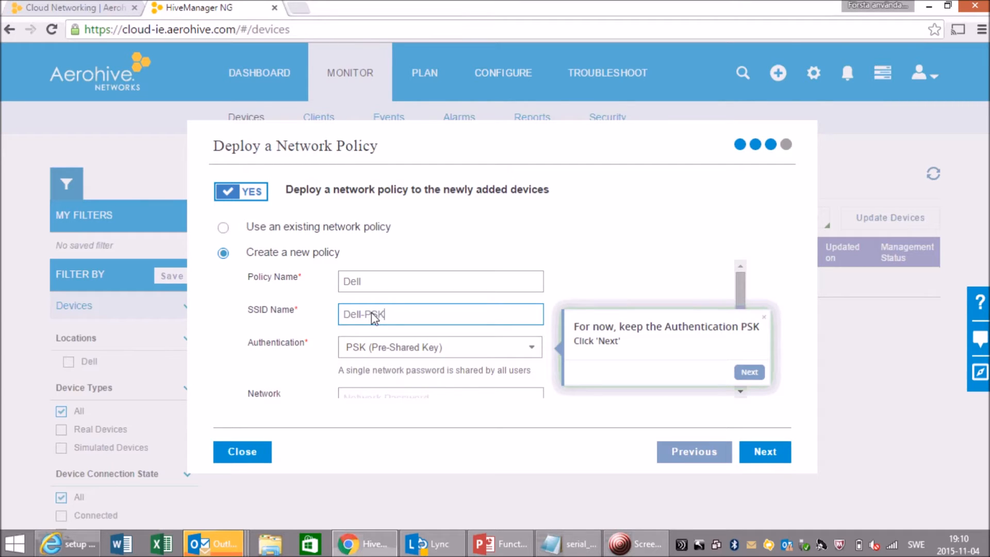
left_click(399, 395)
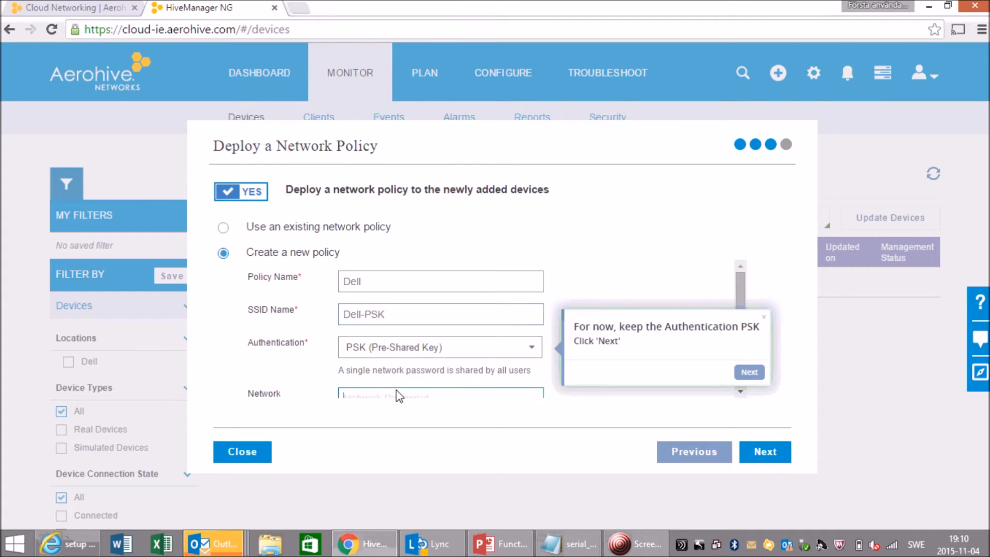
left_click(747, 372)
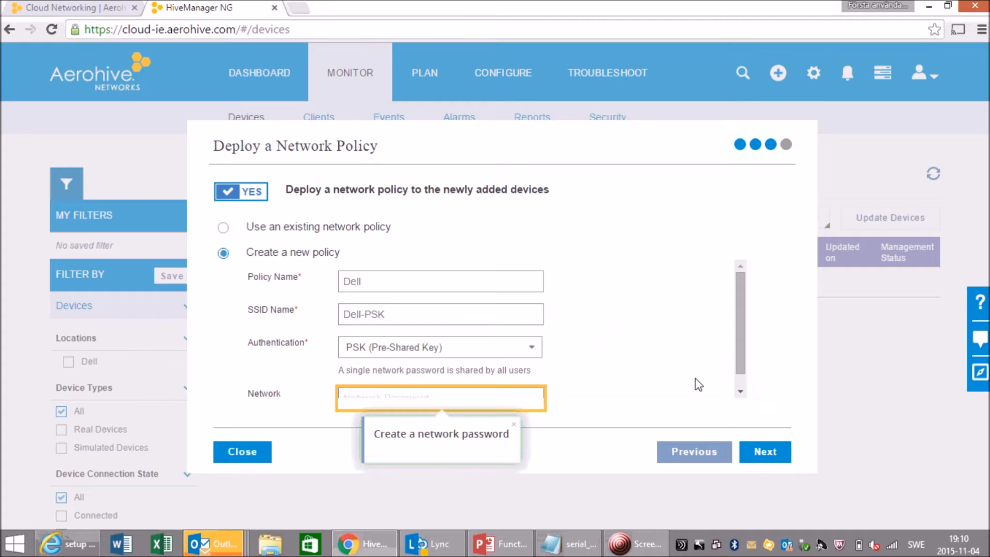
- Enter the network password for the policy and finish the wizard
left_click(433, 397)
type("•••••••••")
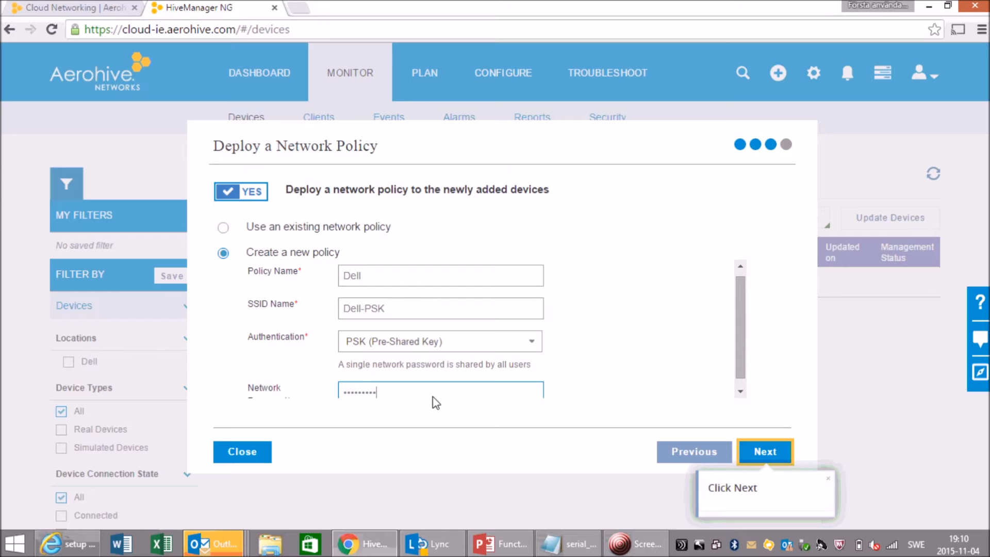
type("•")
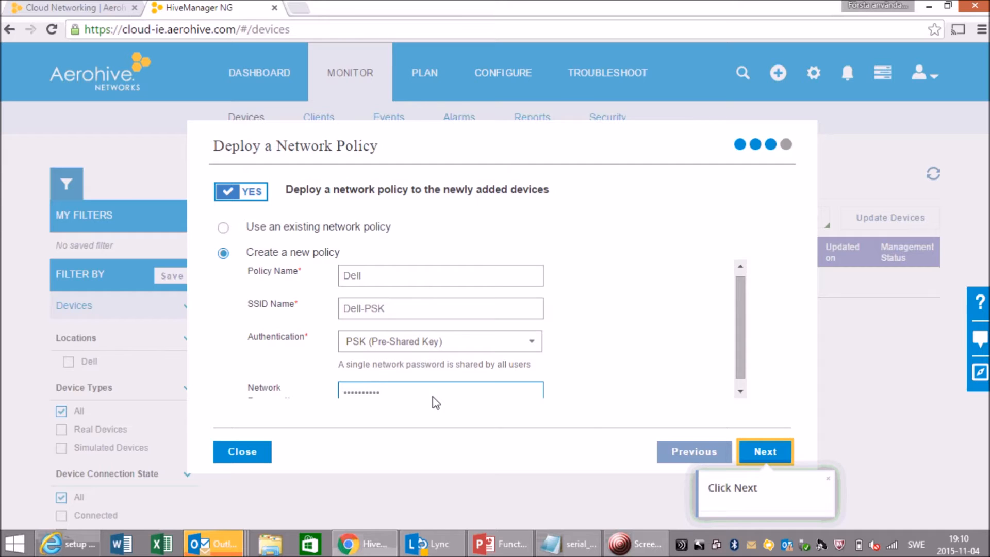
left_click(772, 454)
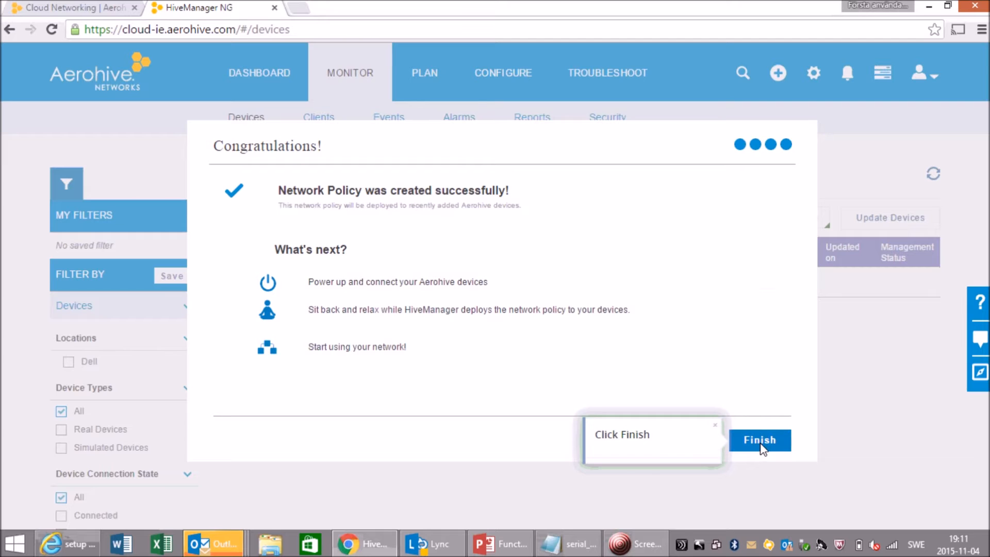
left_click(761, 442)
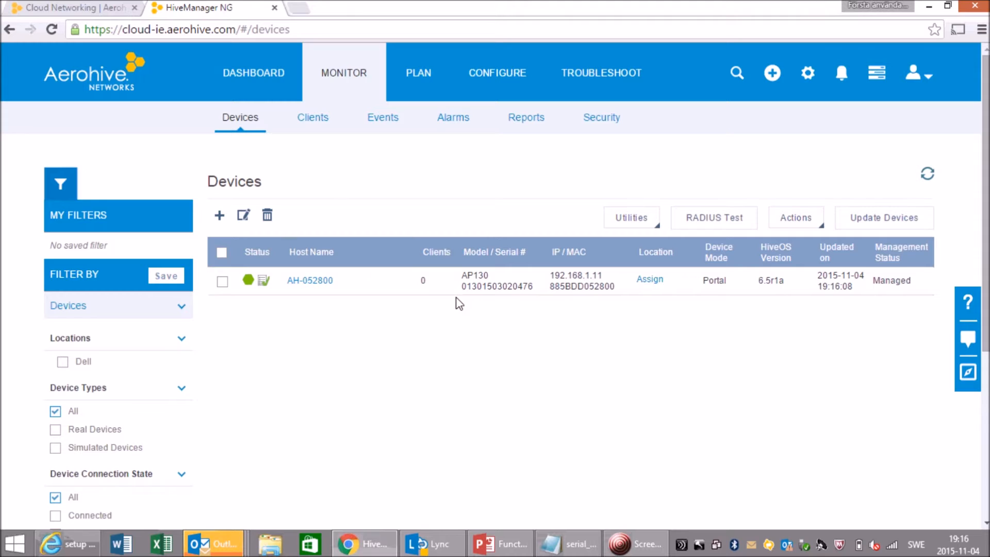
- Check the connected AP on the dashboard's connection status and in the Devices list
left_click(256, 74)
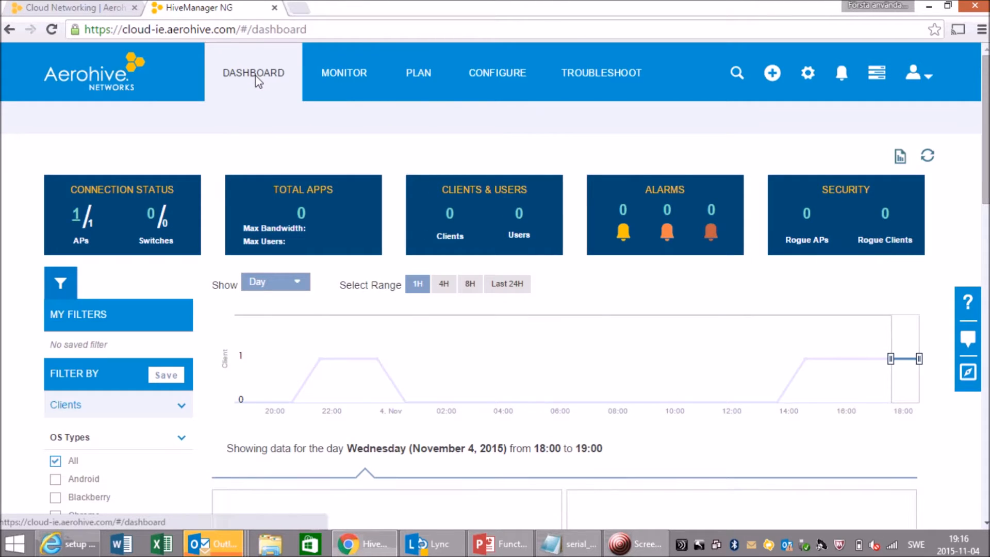
left_click(77, 217)
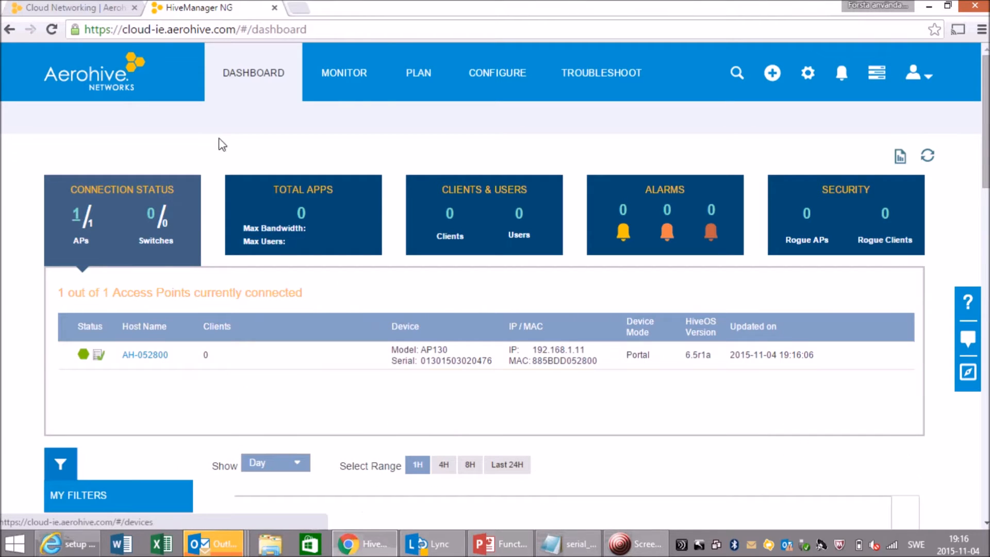
left_click(347, 81)
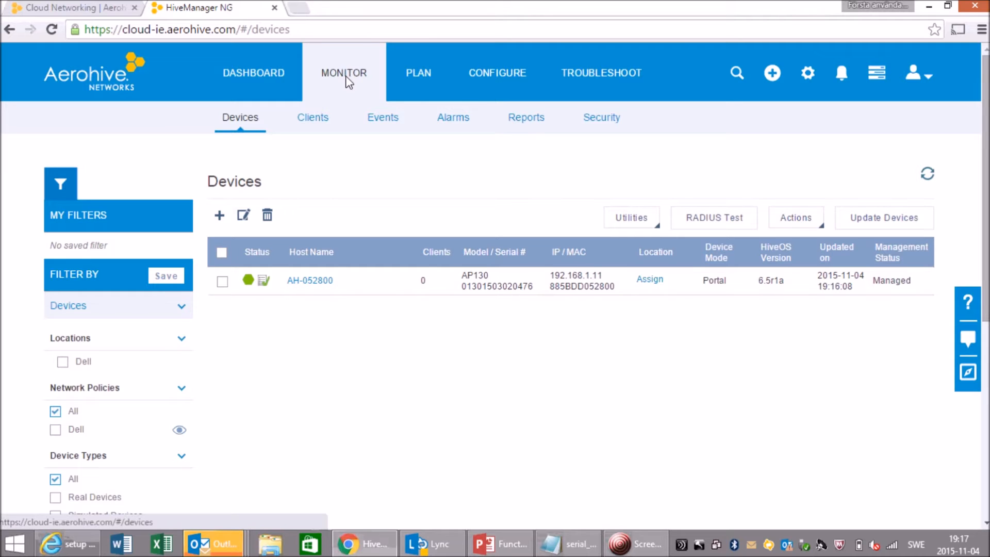
- Open the Dell network policy under Configure
left_click(493, 73)
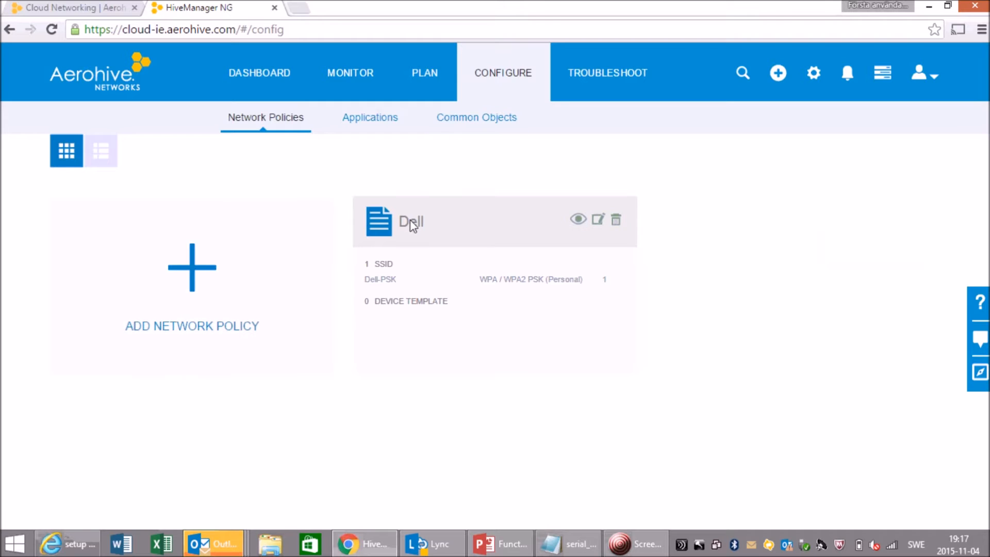
left_click(411, 222)
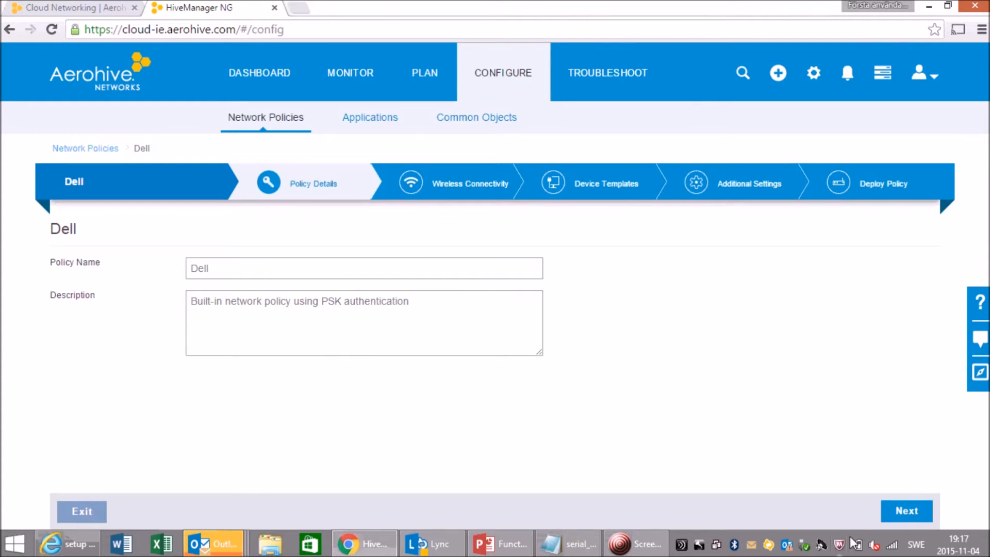
- Connect the computer to the Dell-PSK Wi-Fi network, entering the network security key
left_click(892, 546)
left_click_drag(988, 260, 988, 423)
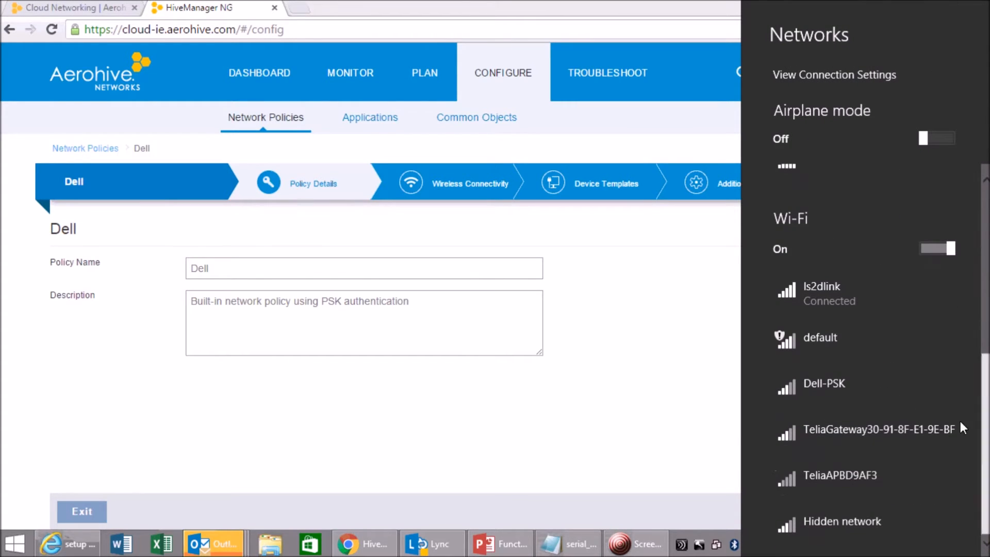
left_click(829, 385)
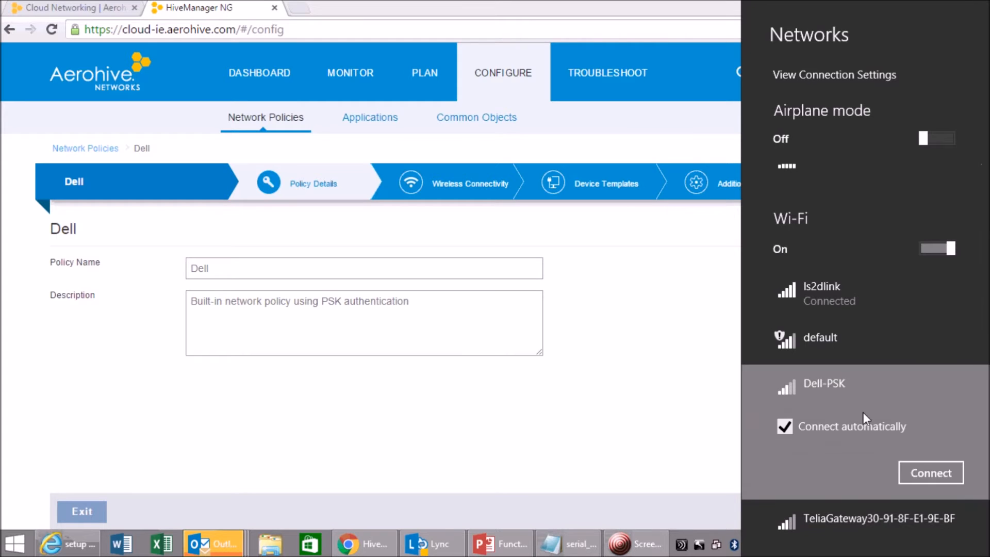
left_click(930, 475)
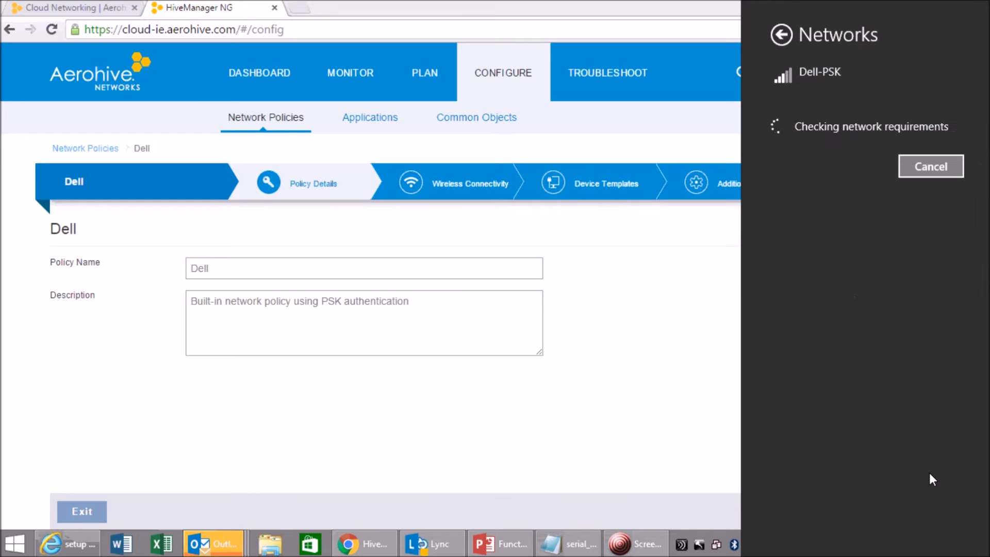
type("••••••")
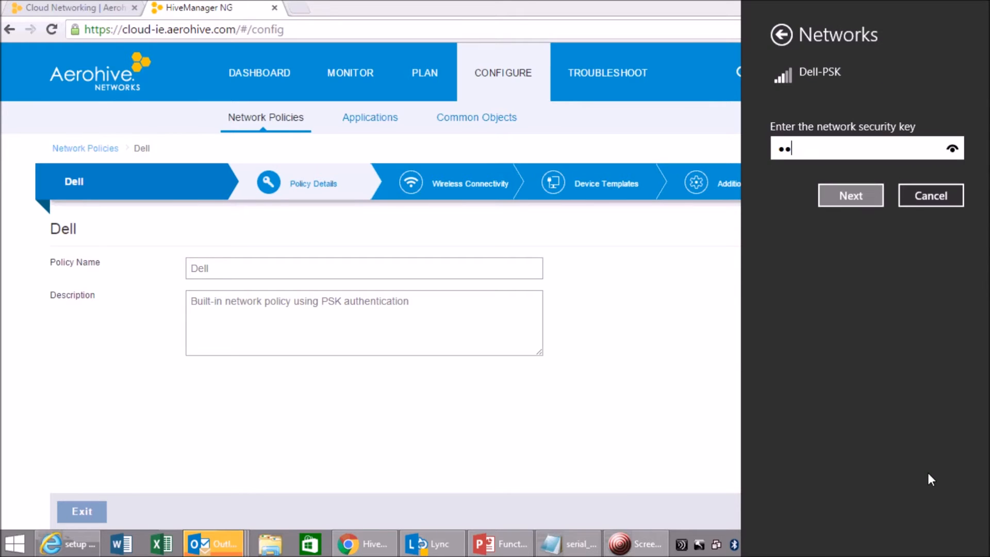
type("••••")
left_click(849, 199)
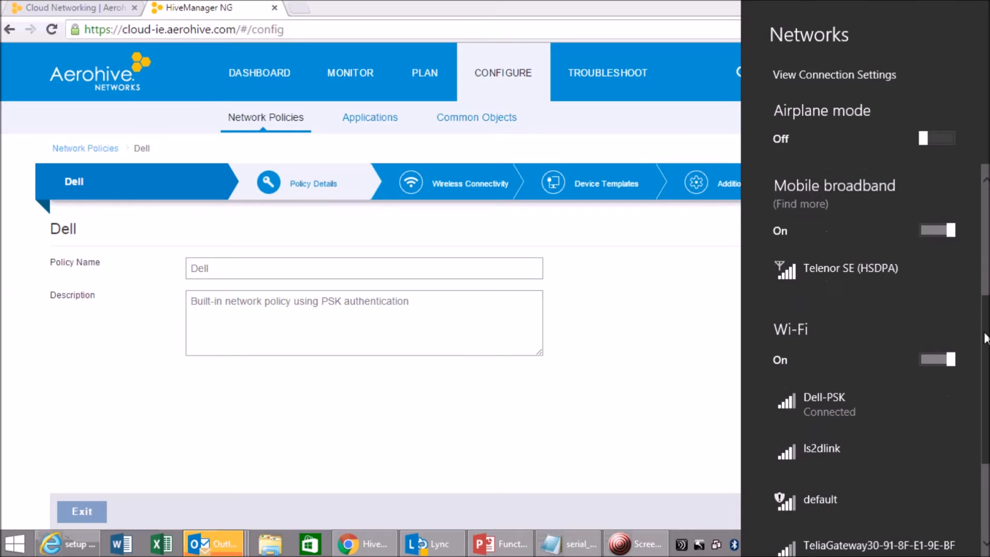
left_click(658, 365)
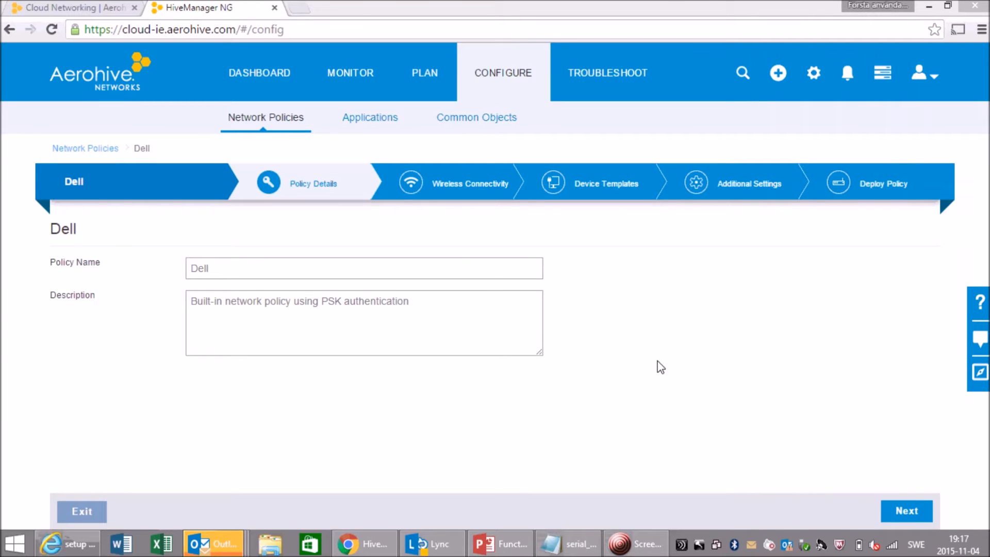
- Inspect the active client's connection details from the dashboard's Clients & Users panel
left_click(258, 80)
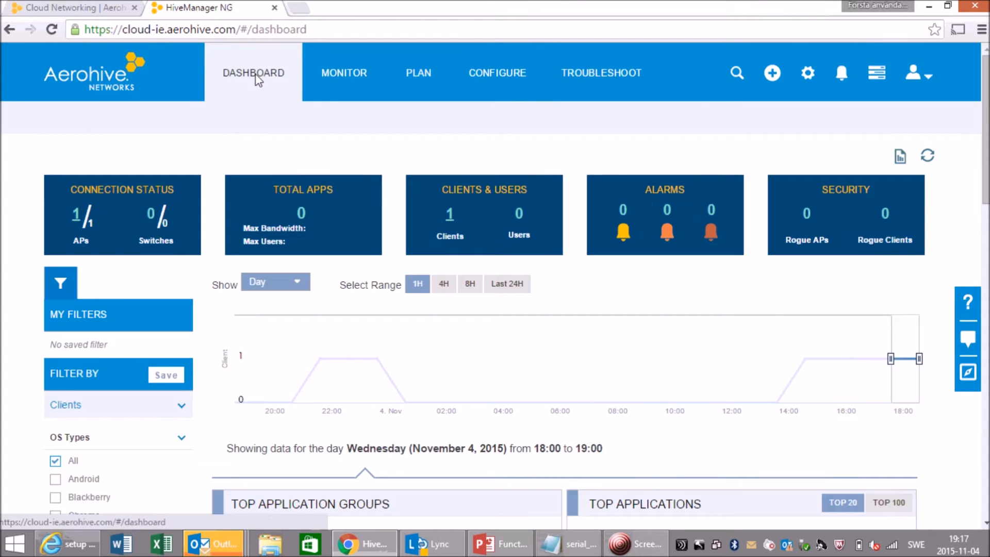
left_click(451, 215)
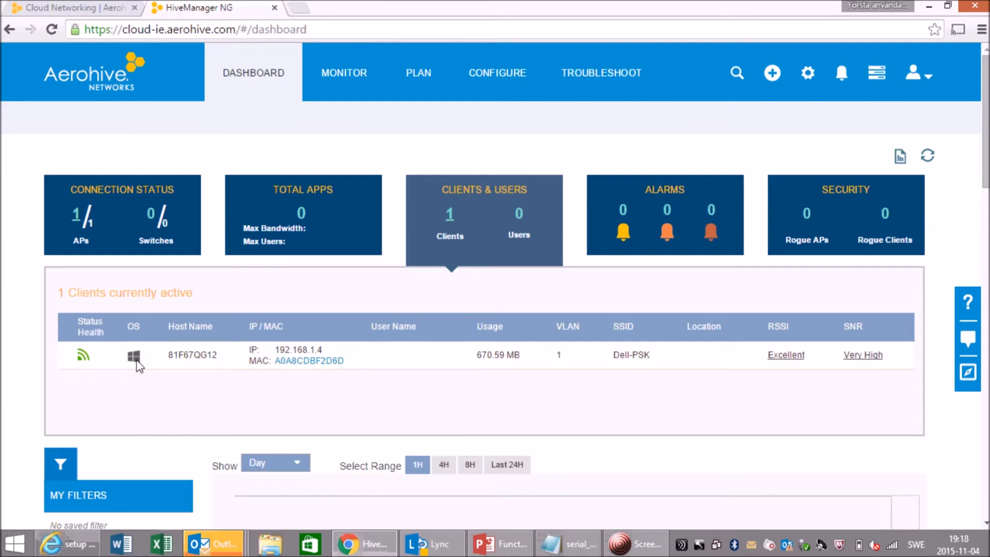
left_click(304, 362)
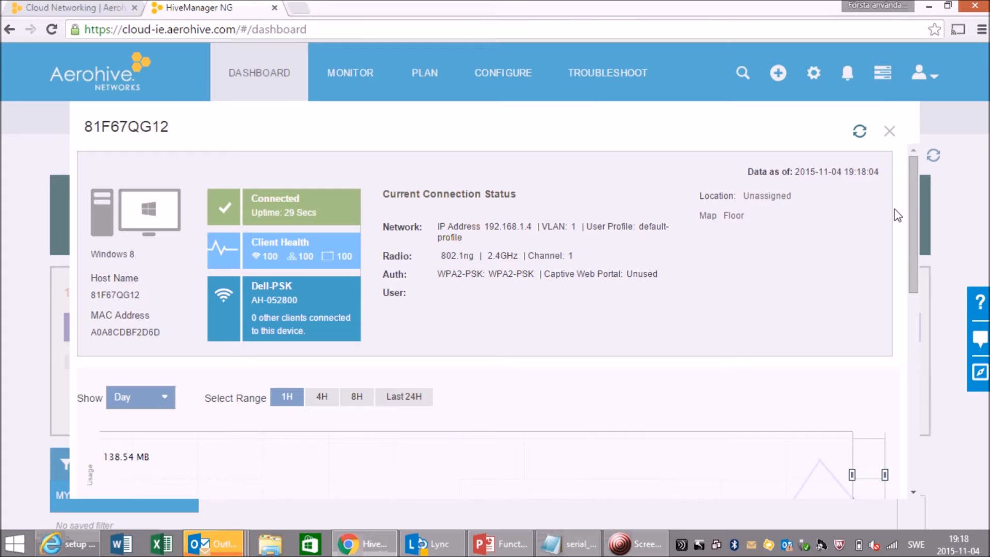
mouse_move(911, 197)
left_mouse_down()
mouse_move(908, 246)
mouse_move(917, 189)
left_mouse_up()
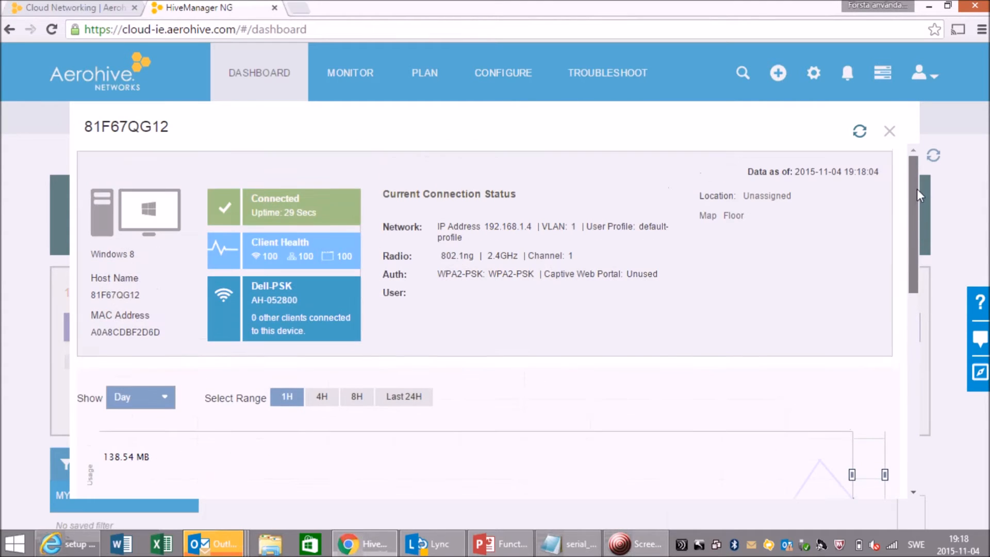
left_click(890, 132)
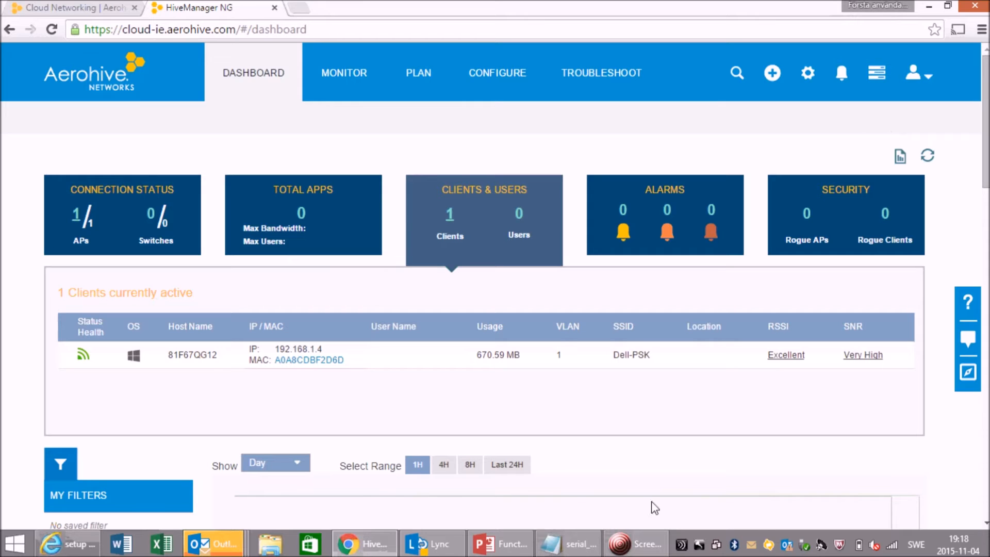
- Switch to PowerPoint to review the slide's Block_Gmail user profile step and return to HiveManager
left_click(516, 550)
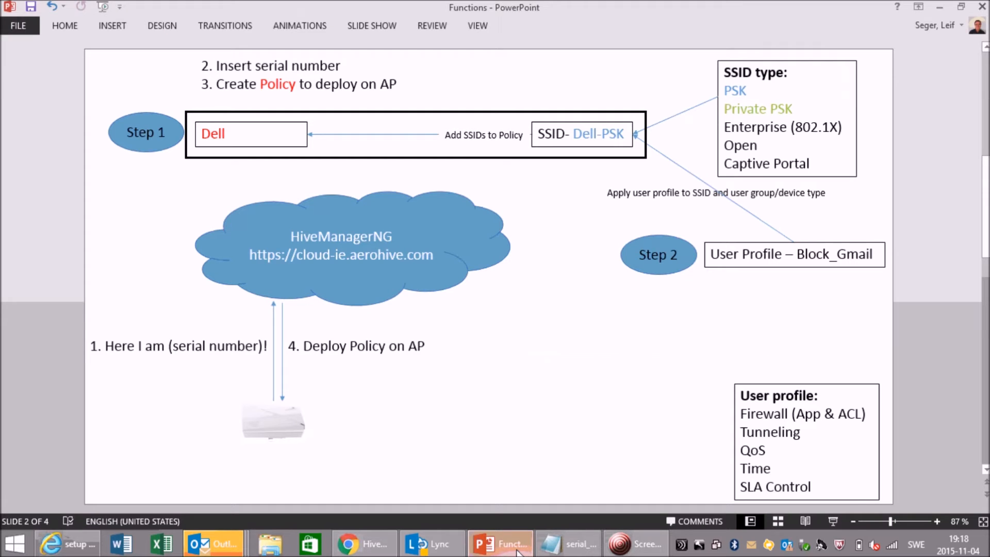
left_click_drag(713, 257, 872, 257)
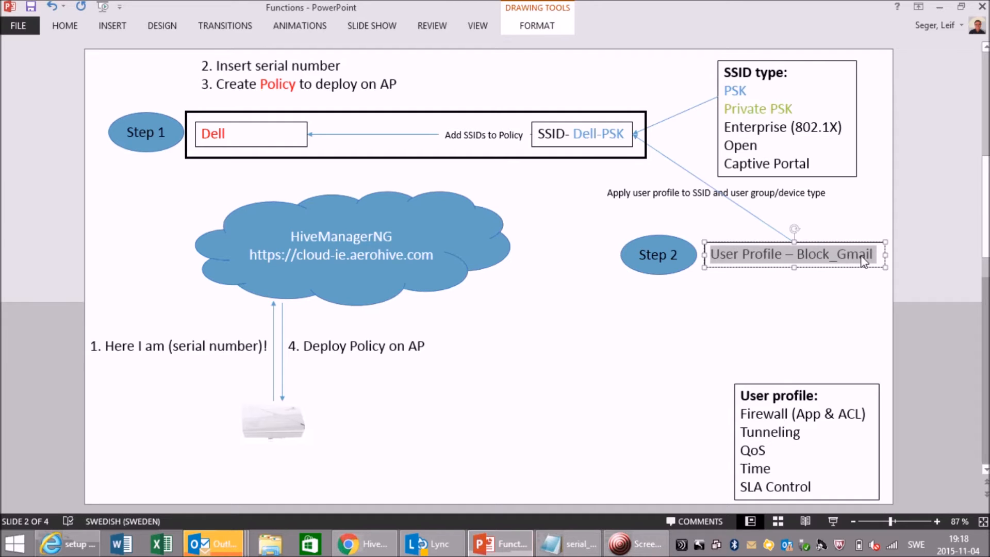
left_click(770, 296)
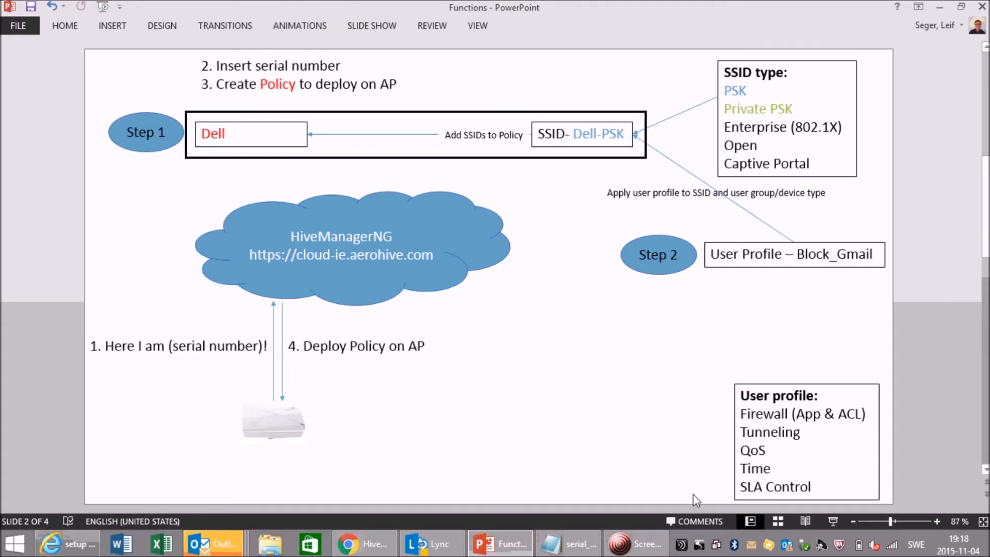
left_click(361, 544)
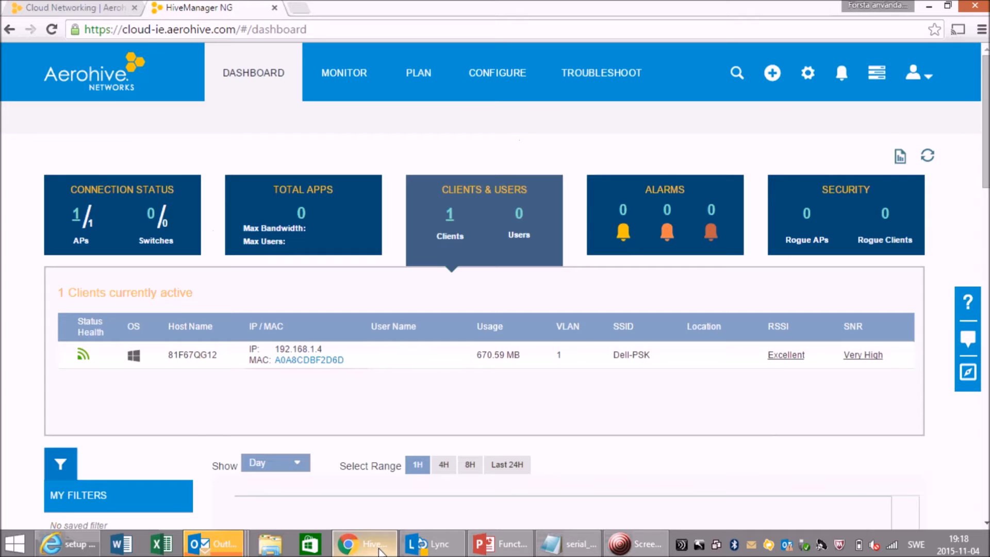
- Open the Dell-PSK SSID in the Dell network policy's Wireless Connectivity step
left_click(497, 80)
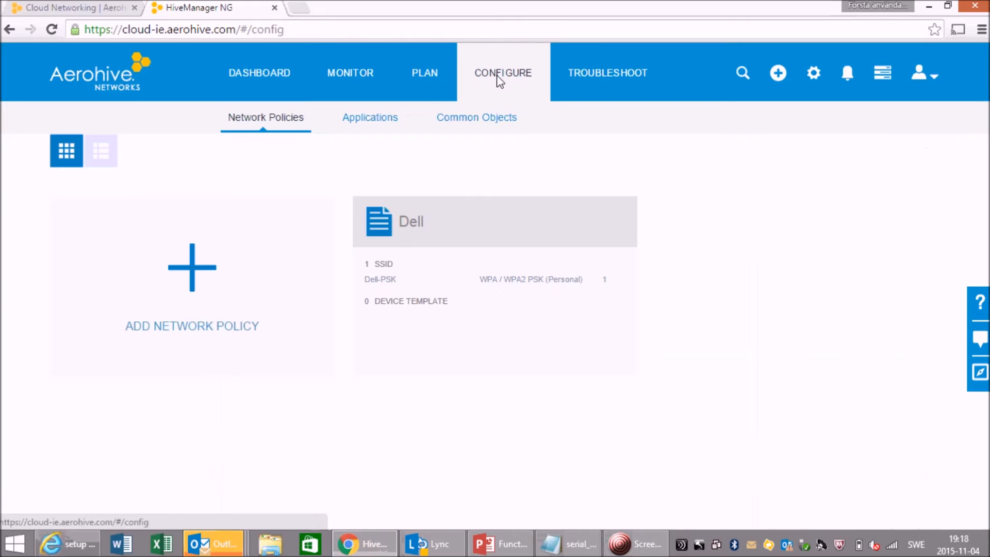
left_click(413, 228)
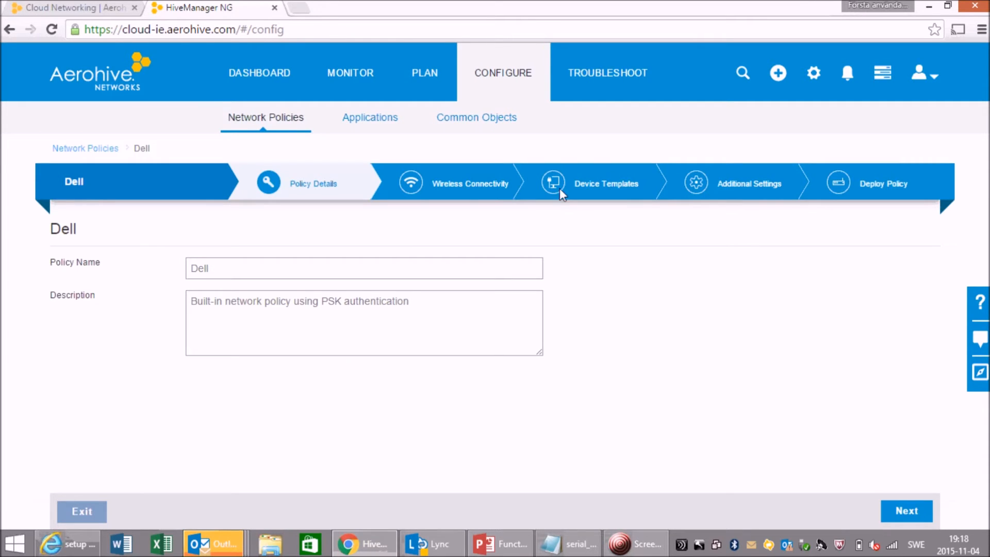
left_click(906, 511)
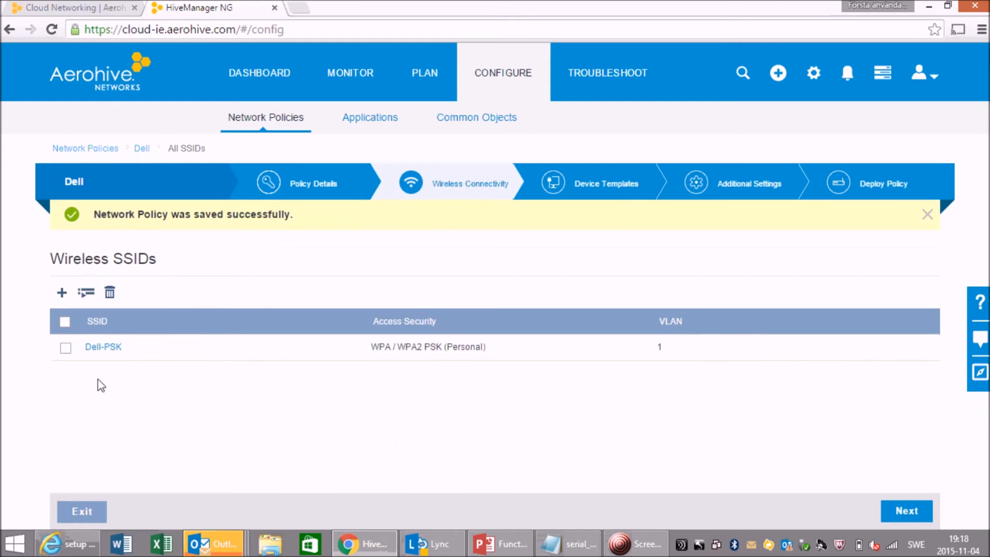
left_click(106, 347)
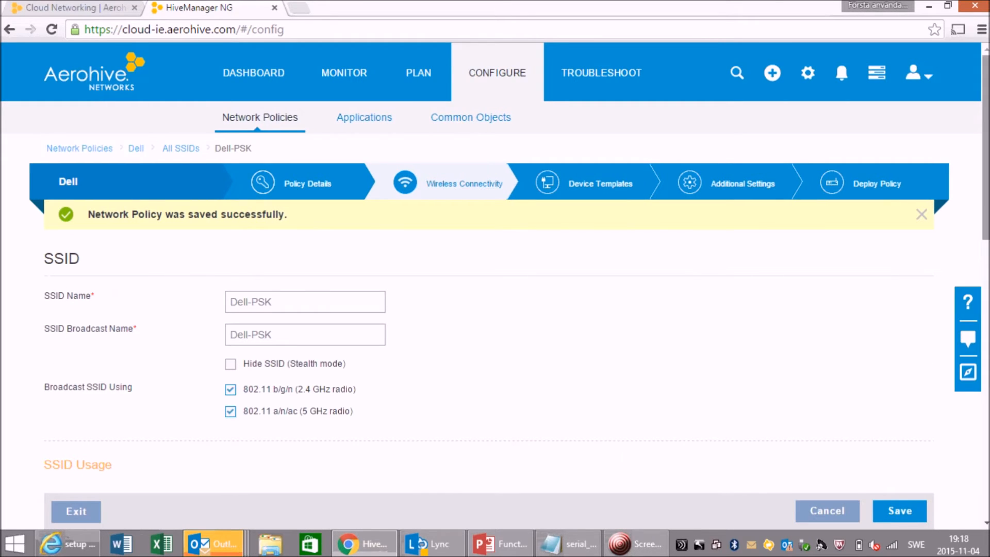
- Create a new default user profile for the SSID named Block_gmail
scroll(940, 386, "down", 3)
scroll(489, 286, "down", 5)
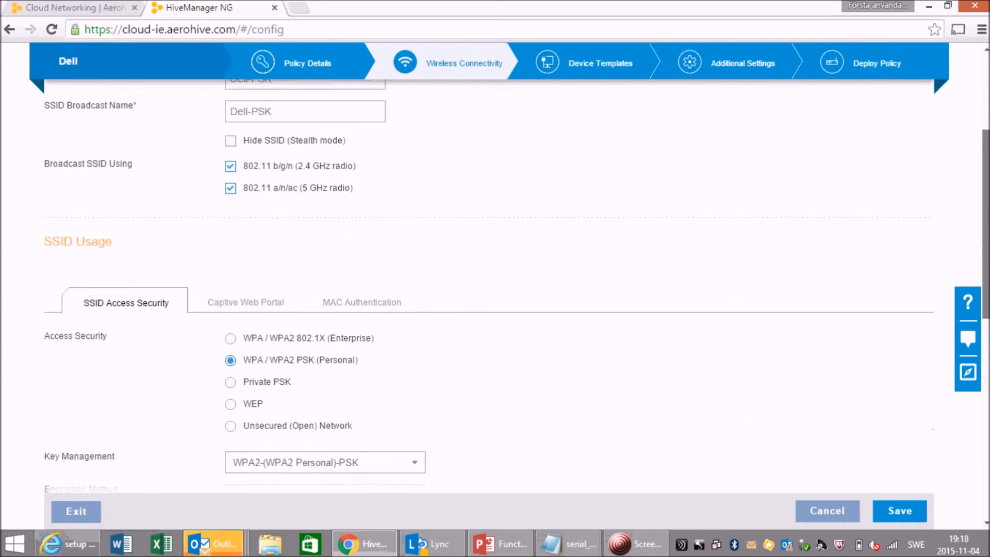
scroll(489, 286, "up", 3)
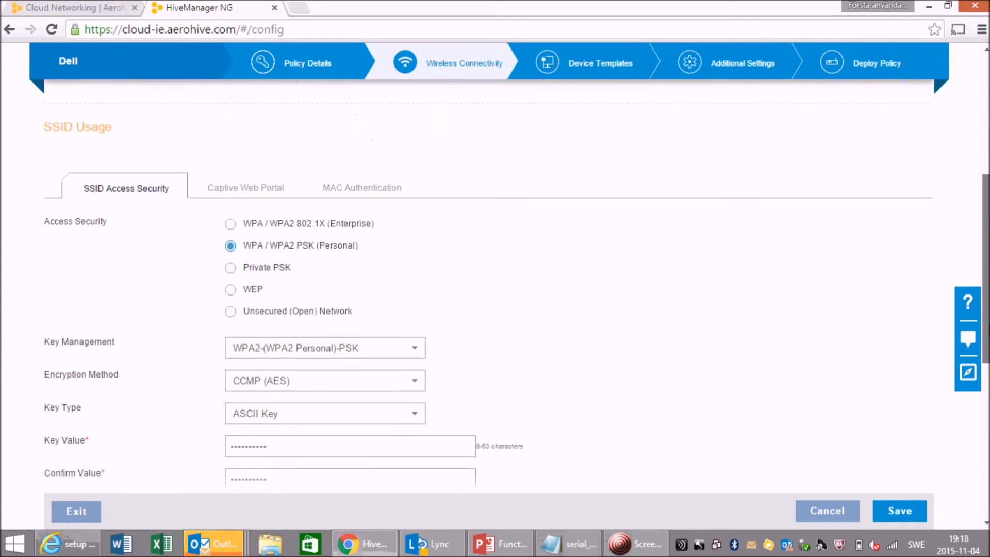
scroll(986, 275, "up", 3)
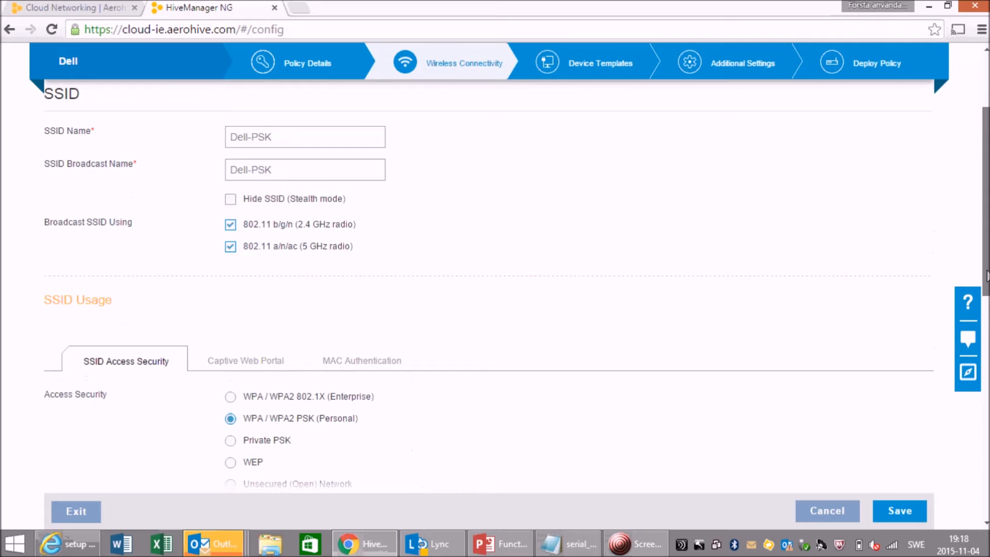
scroll(986, 275, "down", 7)
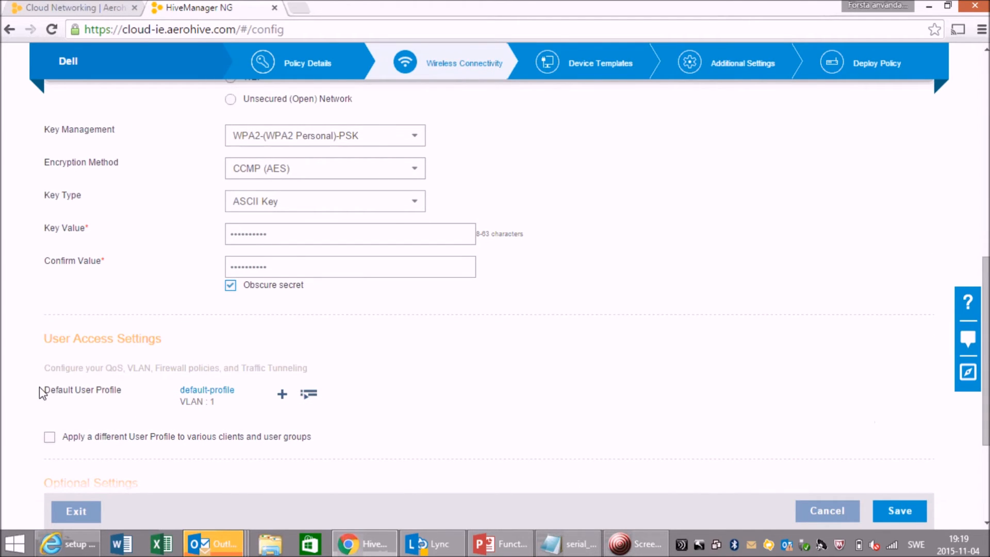
left_click_drag(44, 390, 121, 393)
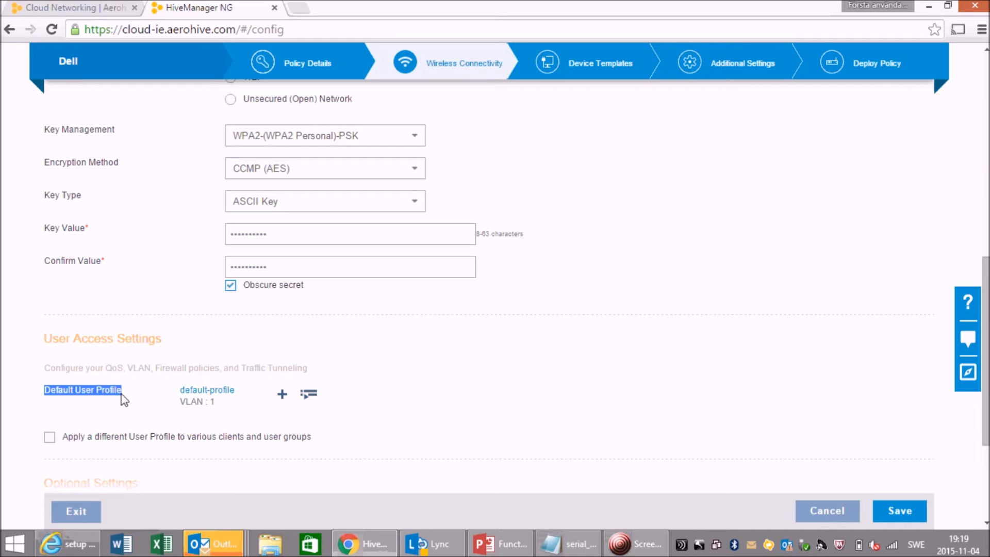
left_click(282, 395)
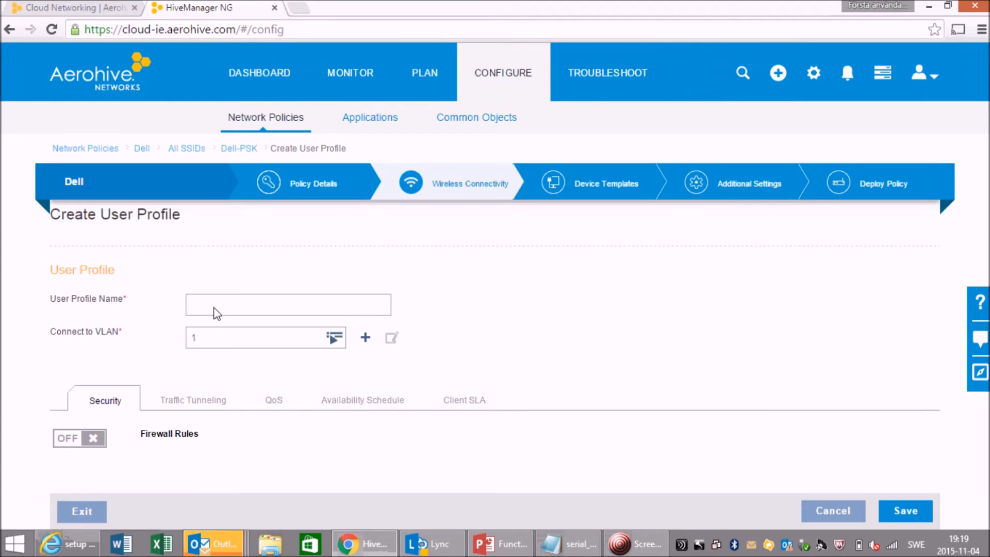
left_click(216, 307)
type("Block")
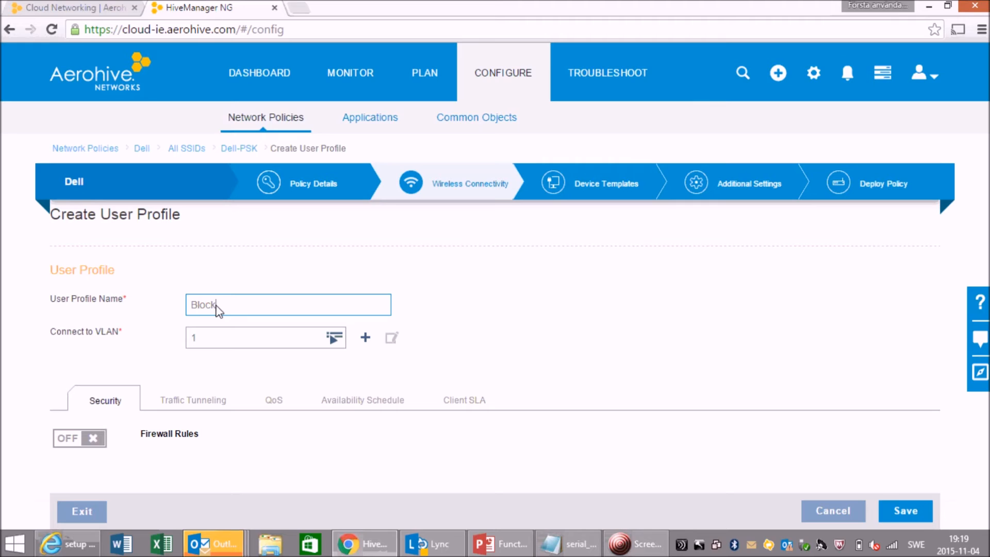
type(" gmail")
- Turn on firewall rules for the Block_gmail user profile
left_click(94, 439)
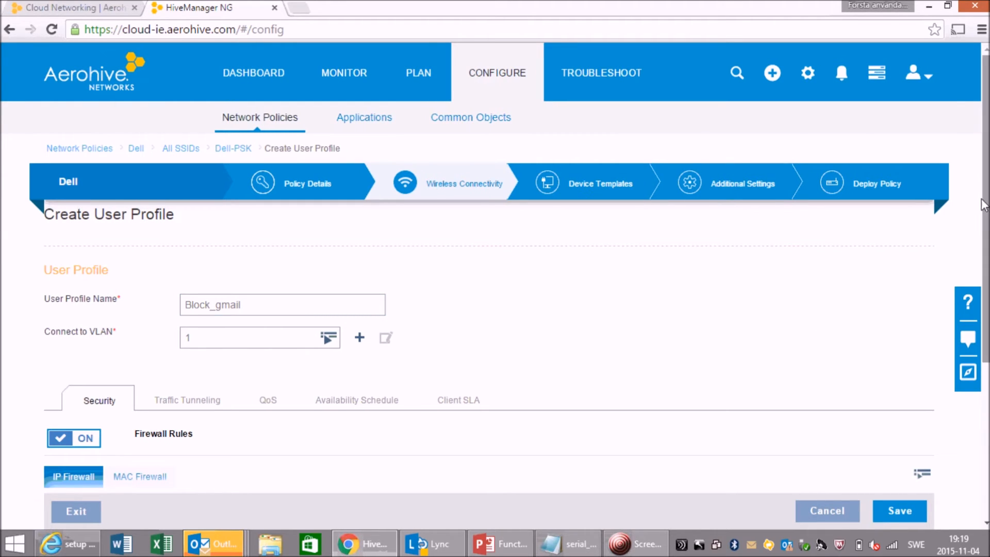
scroll(898, 261, "down", 4)
left_click_drag(986, 371, 986, 404)
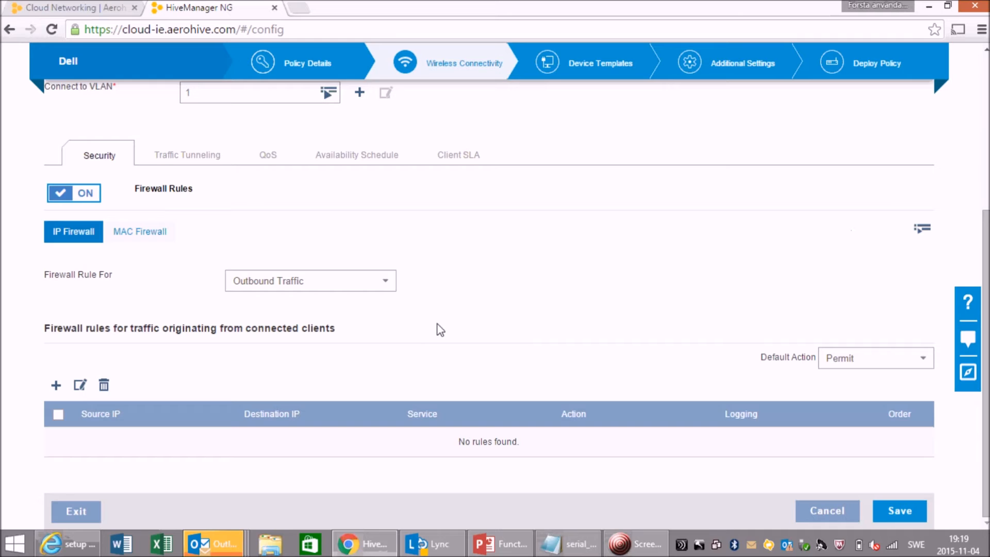
- Add an outbound IP firewall rule that denies the GMAIL application for any source and destination
left_click(57, 390)
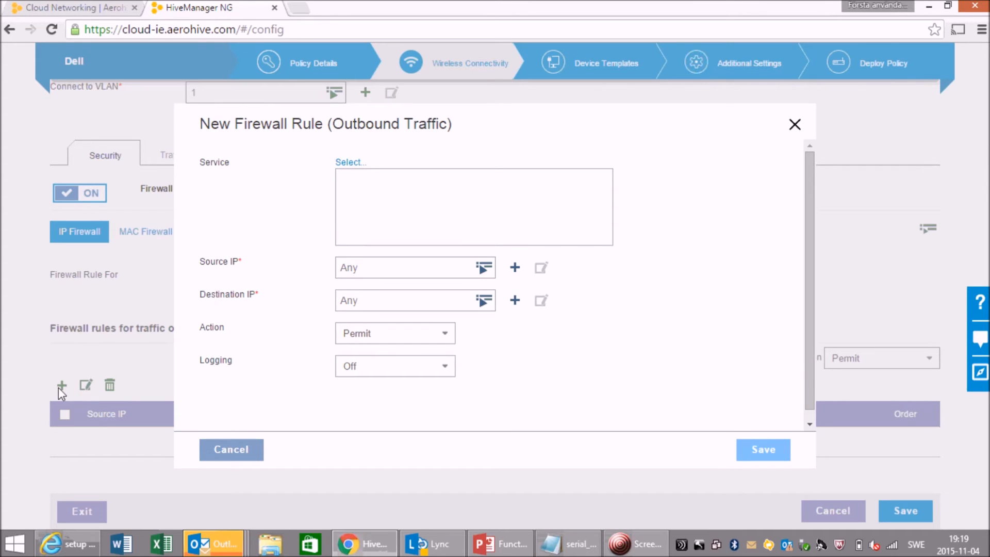
left_click_drag(806, 199, 812, 245)
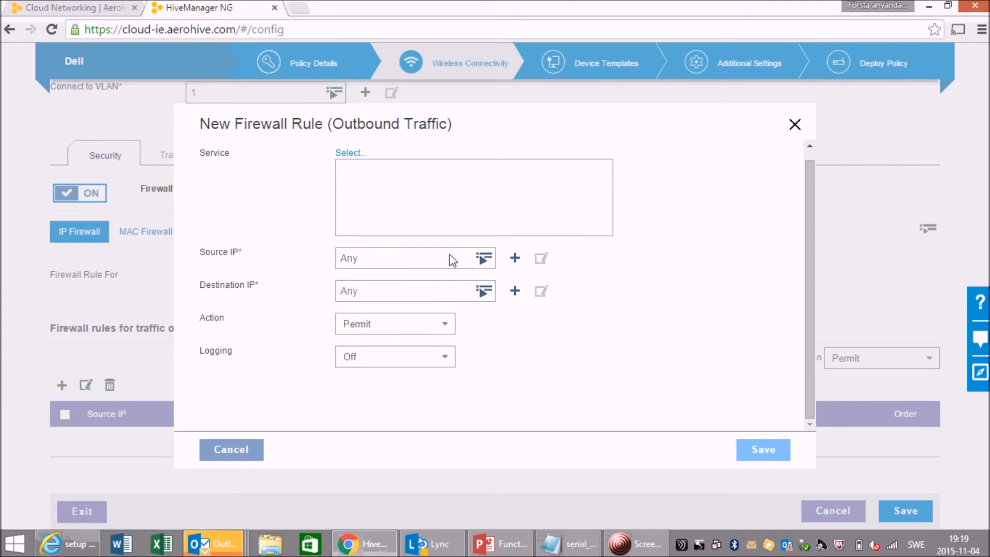
left_click(351, 154)
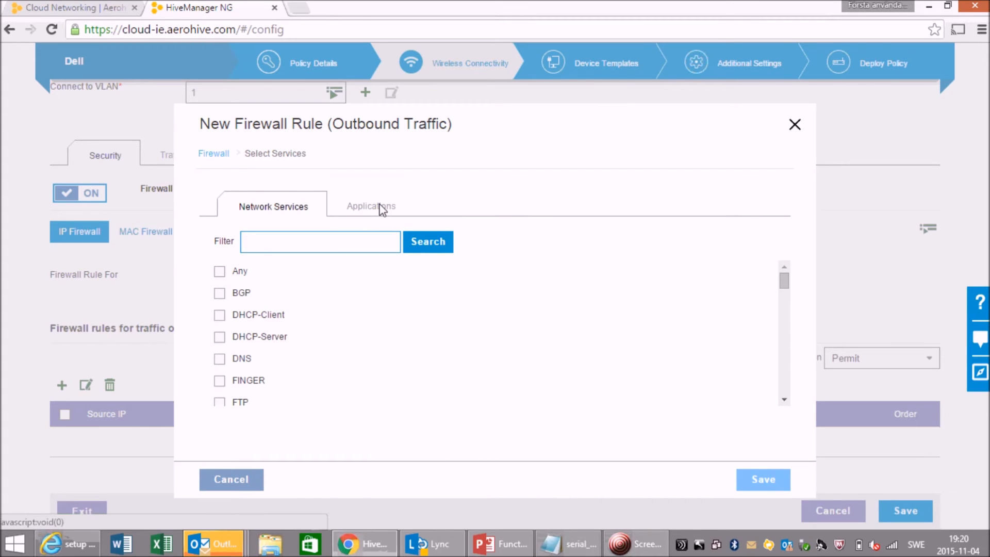
left_click(382, 208)
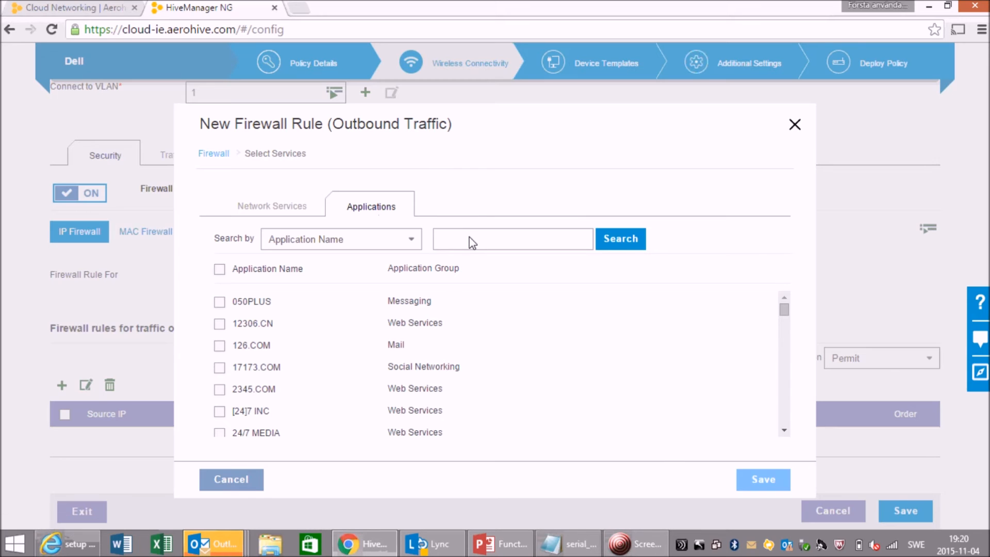
type("gmail")
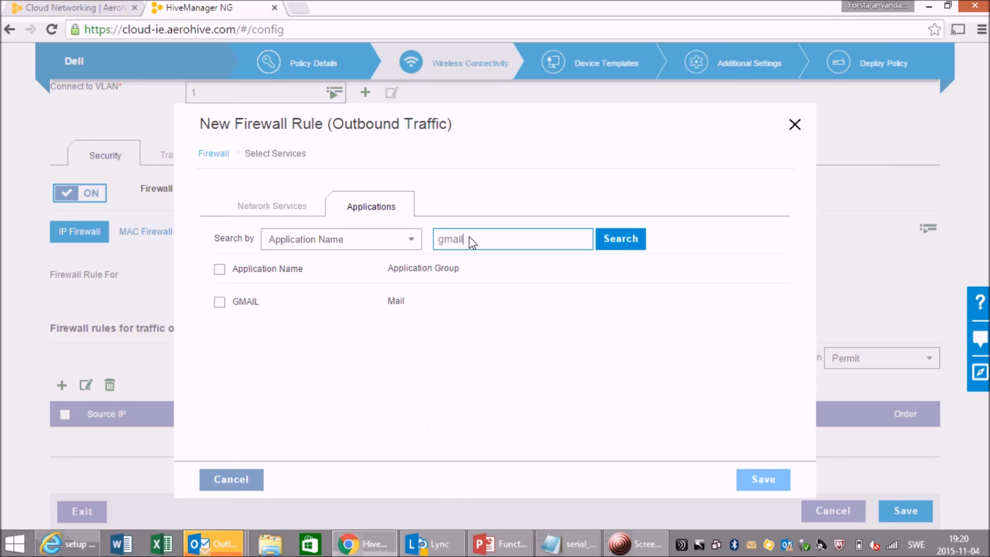
left_click(219, 302)
left_click(758, 480)
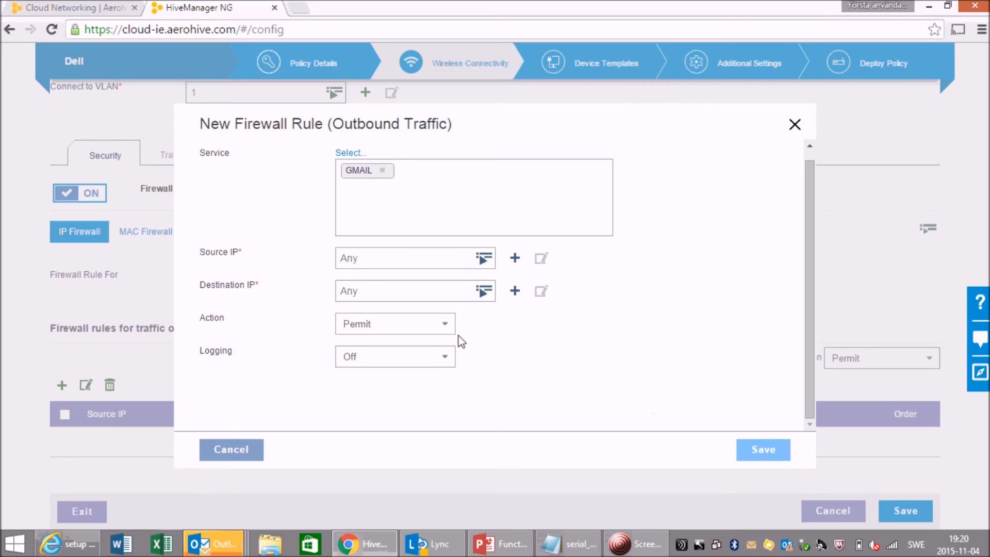
left_click(446, 323)
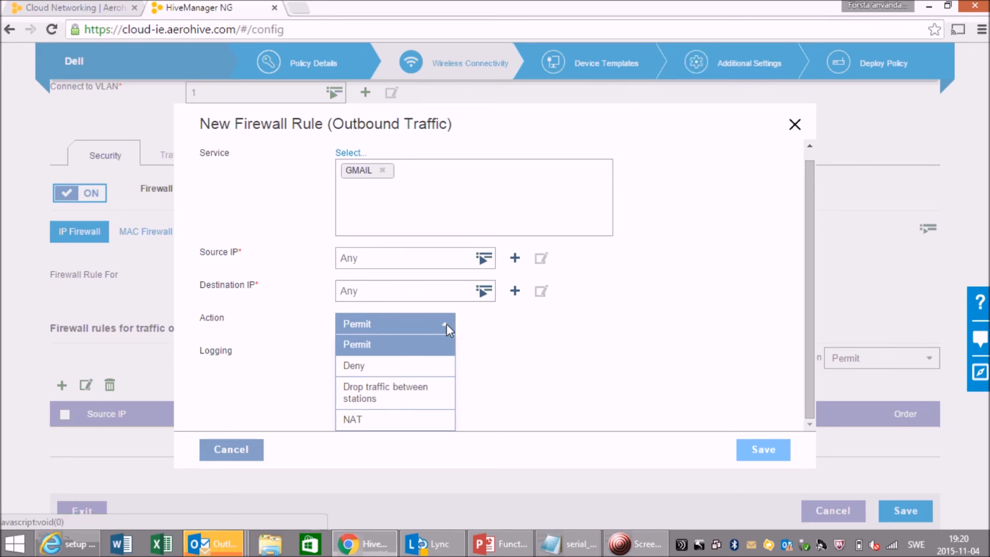
left_click(360, 364)
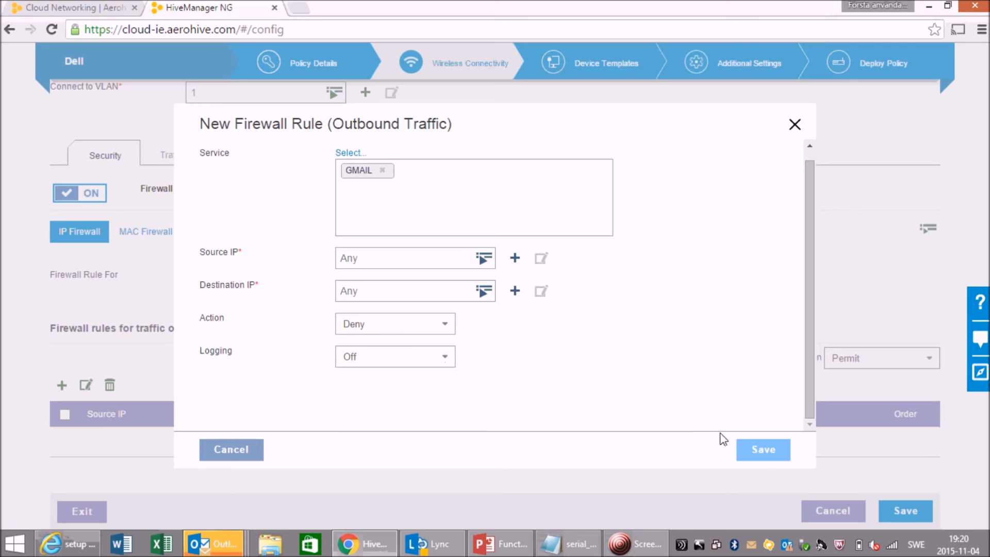
left_click(771, 455)
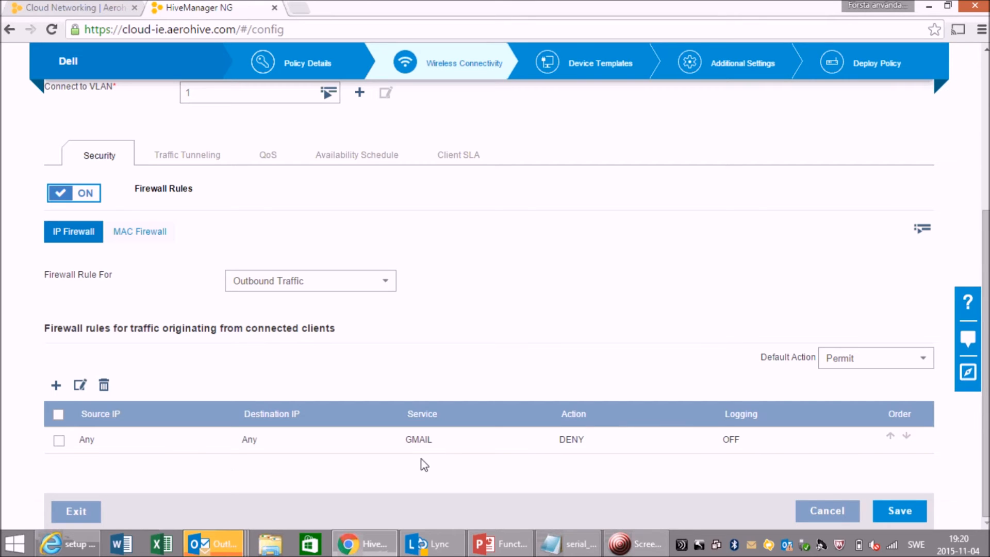
- Save the Block_gmail user profile and the Dell-PSK SSID
left_click(898, 515)
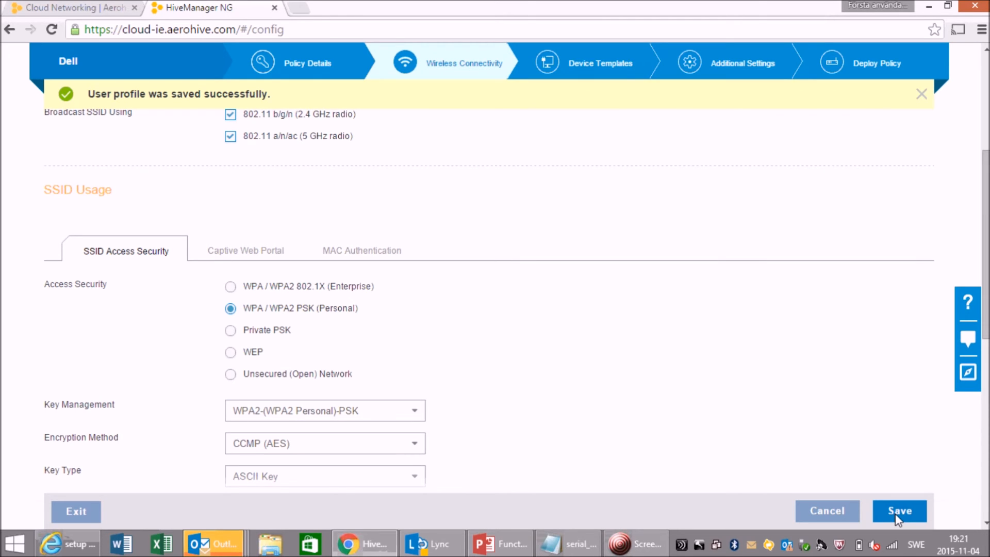
left_click(899, 511)
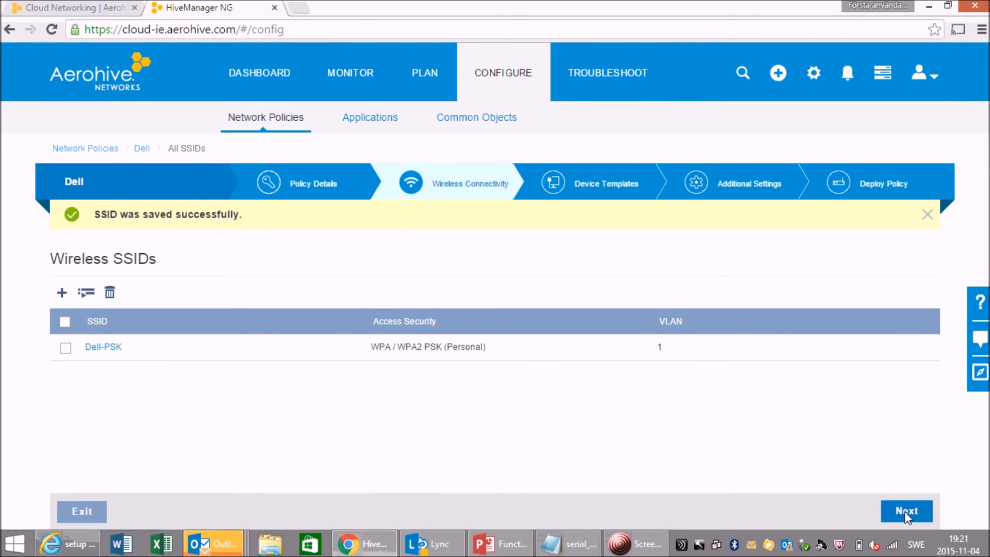
- Advance to the Deploy Policy step and select the AP AH-052800
left_click(906, 513)
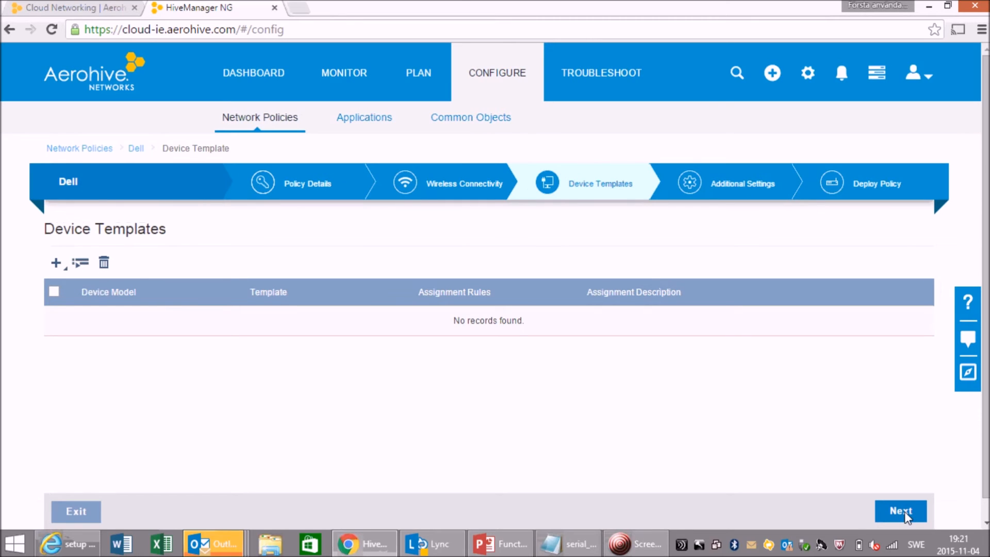
left_click(906, 513)
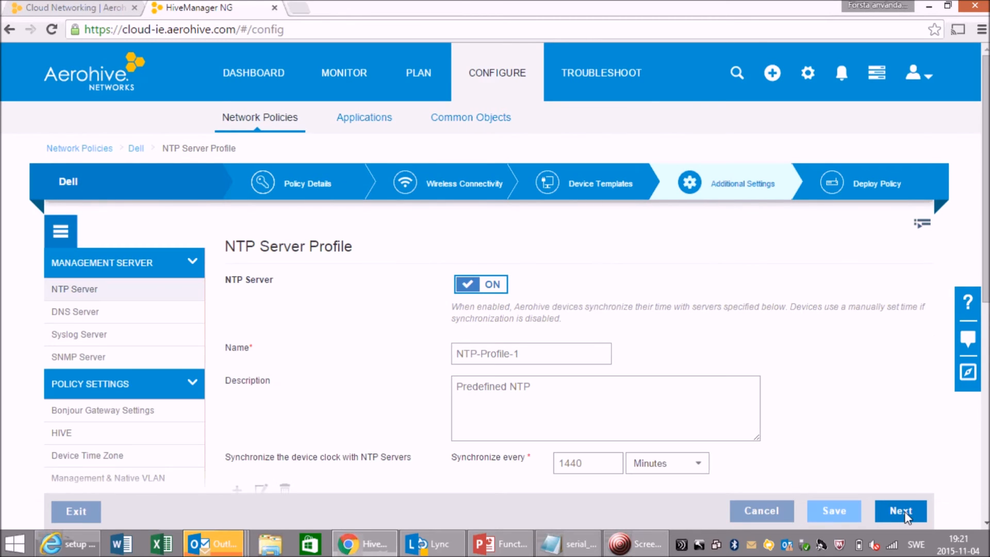
left_click(905, 513)
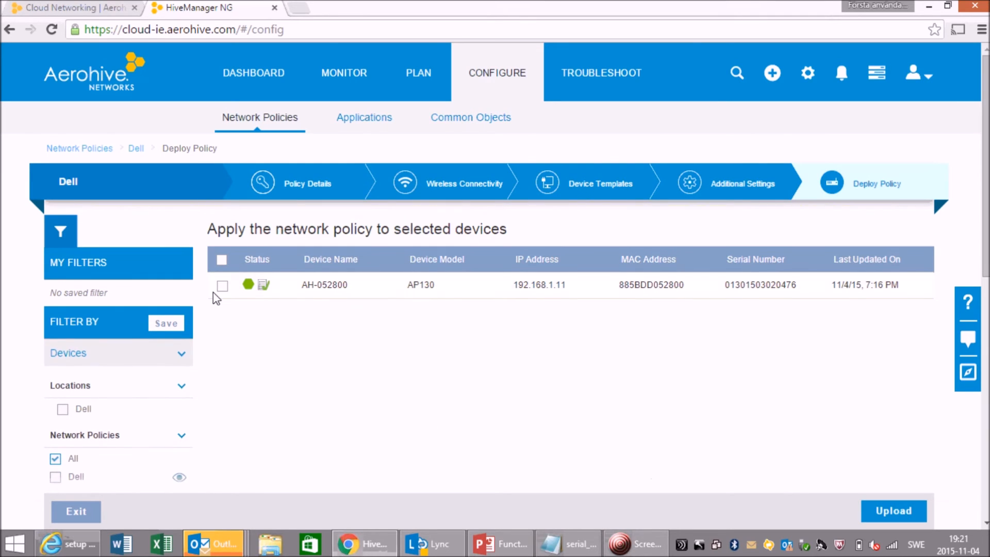
left_click(222, 285)
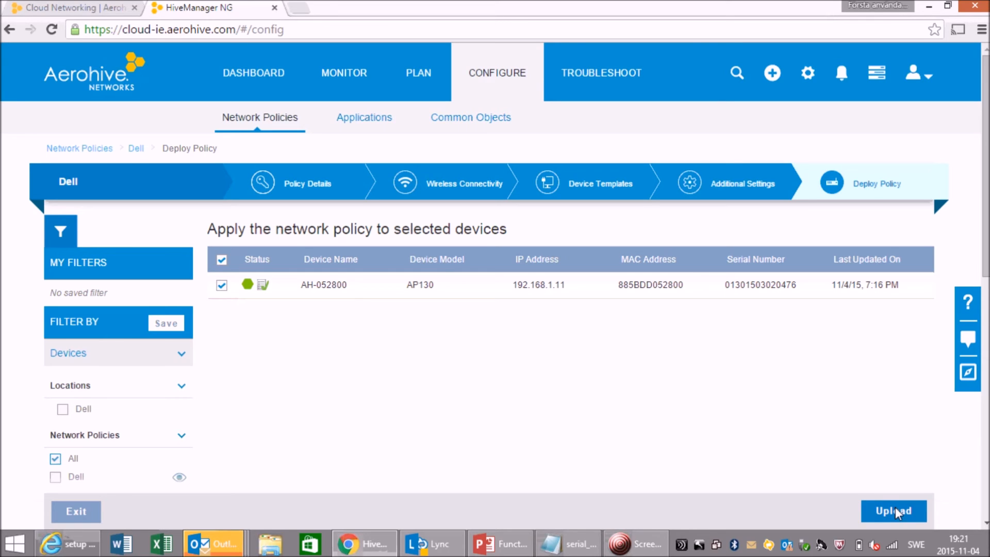
- Upload the network policy to the selected AP as a delta configuration update
left_click_drag(986, 258, 979, 222)
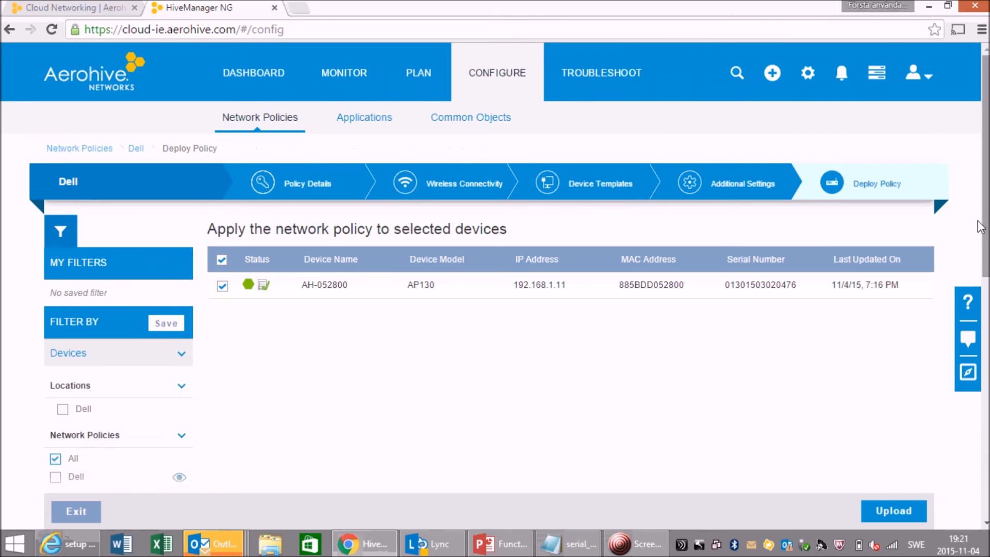
left_click(884, 508)
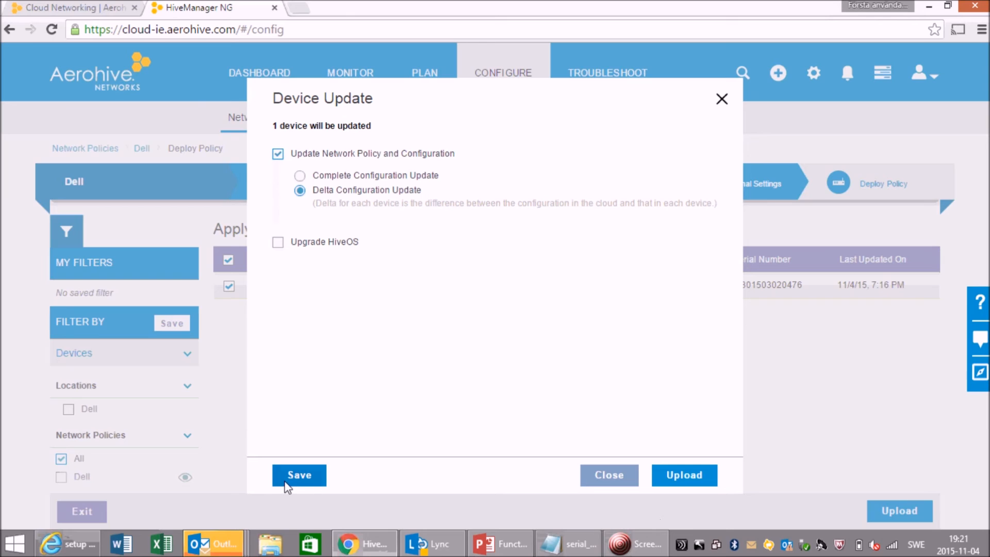
left_click(295, 475)
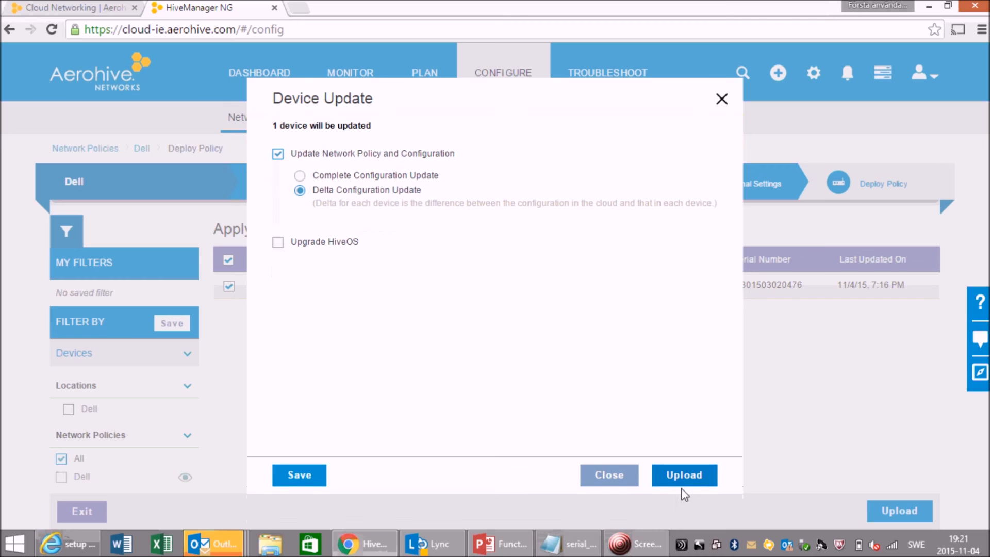
left_click(686, 478)
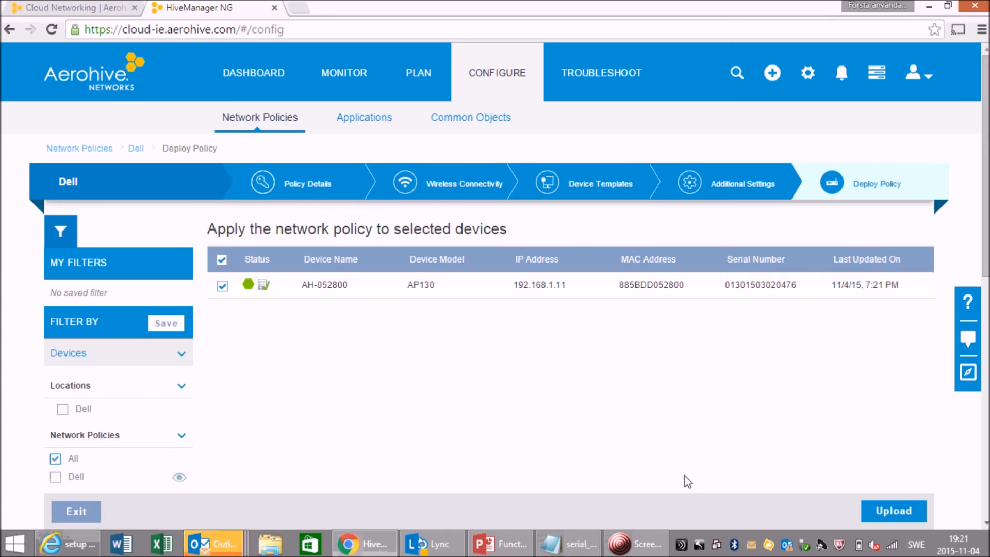
- Disconnect the laptop's Wi-Fi from Dell-PSK and connect it to the Dell-PSK network again
left_click(892, 545)
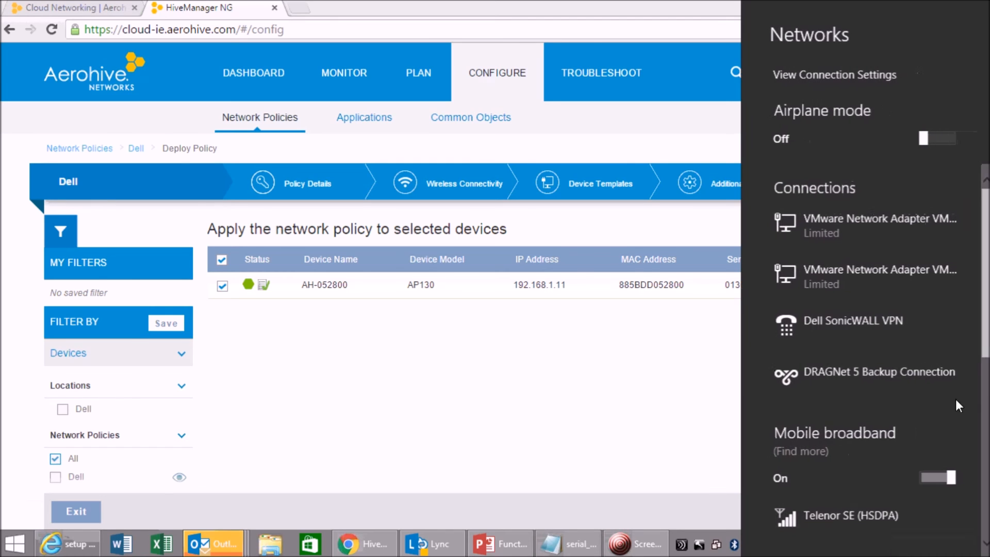
scroll(866, 361, "down", 5)
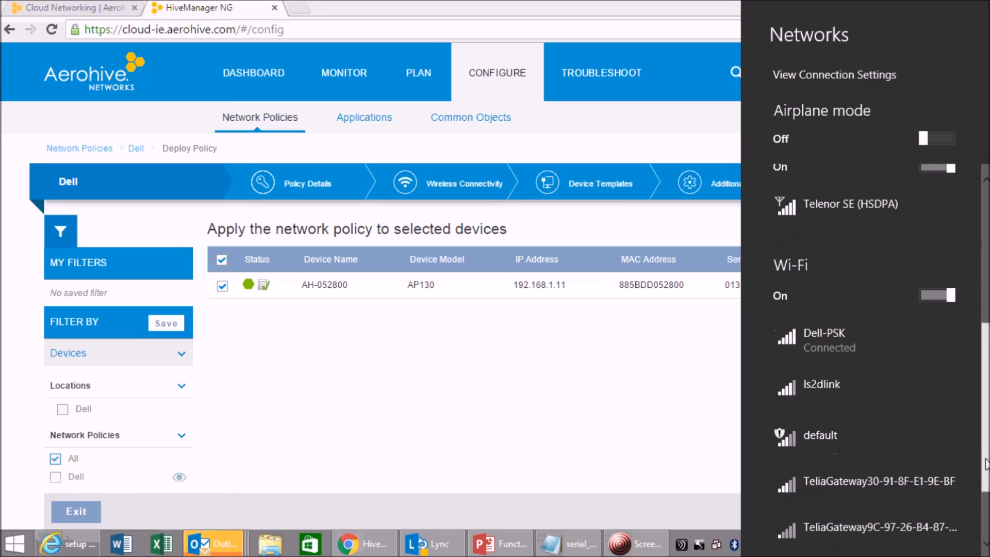
left_click(838, 356)
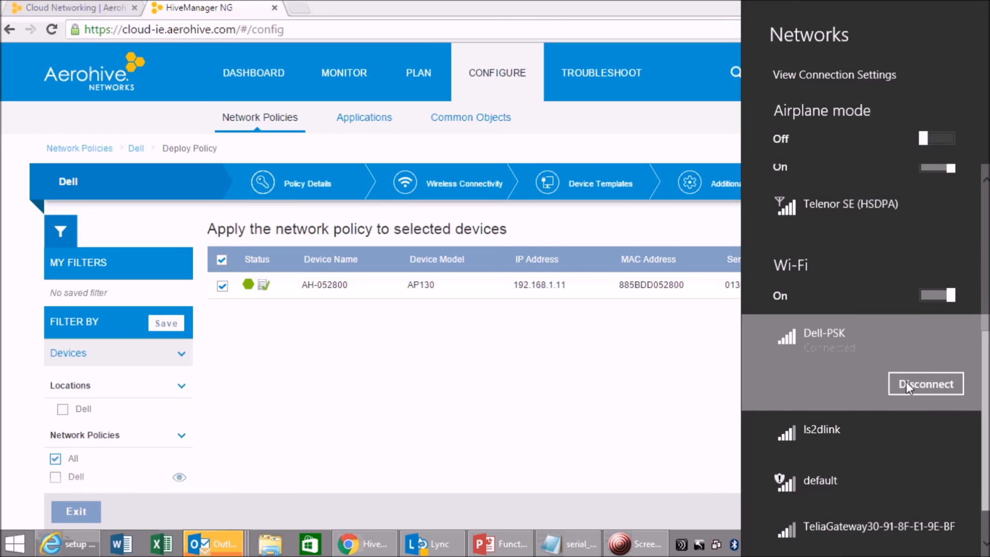
left_click(905, 384)
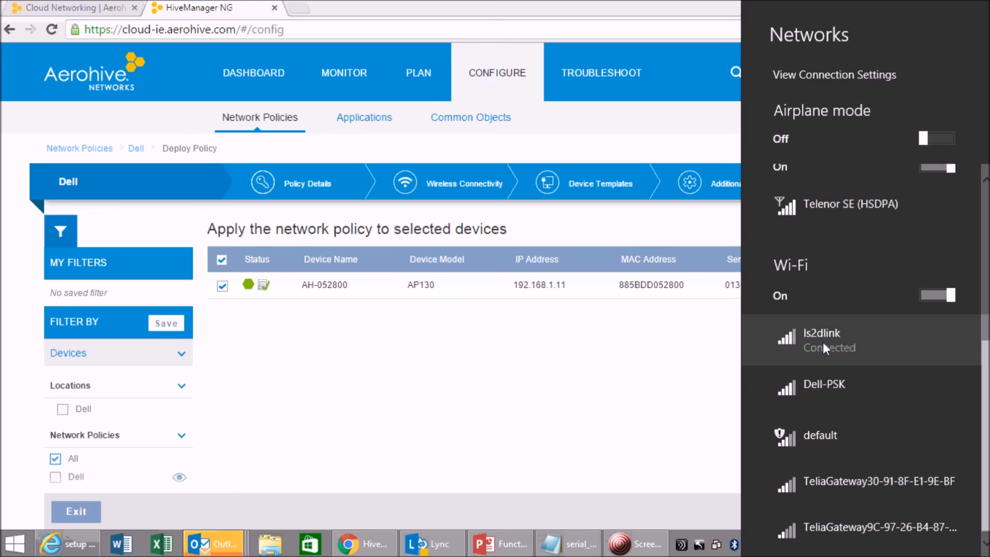
left_click(822, 391)
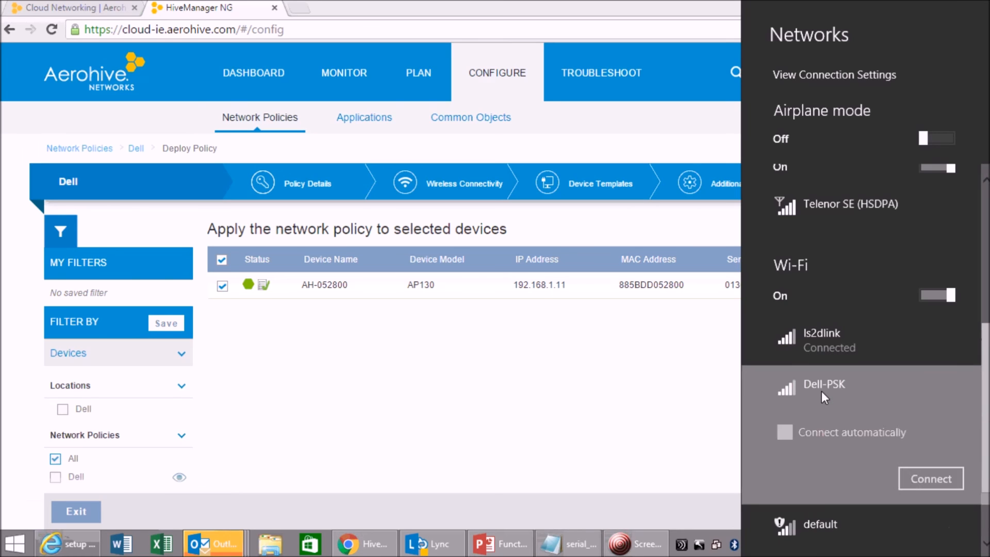
left_click(927, 481)
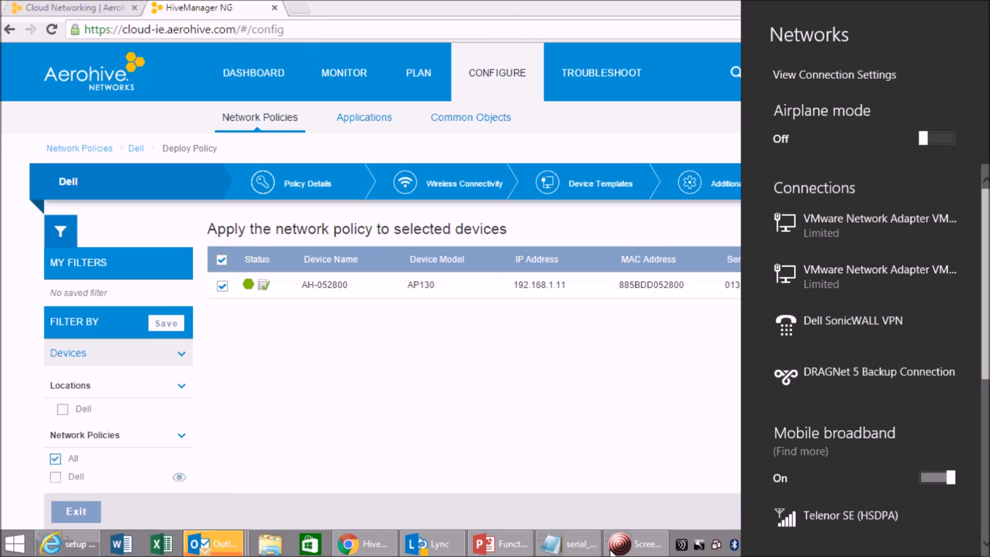
- Open a new browser tab and try to load Gmail to test the blocking rule
left_click(300, 9)
left_click(300, 9)
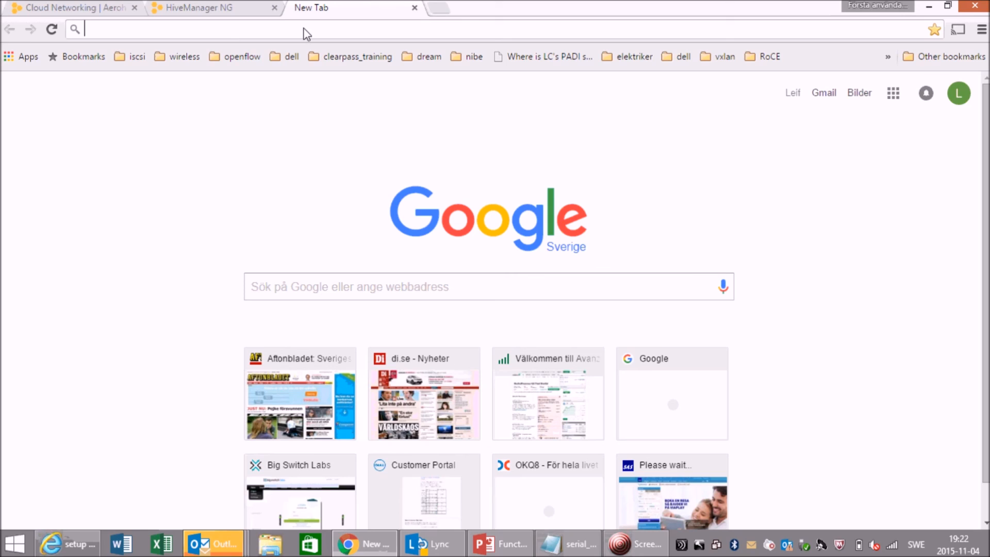
left_click(824, 93)
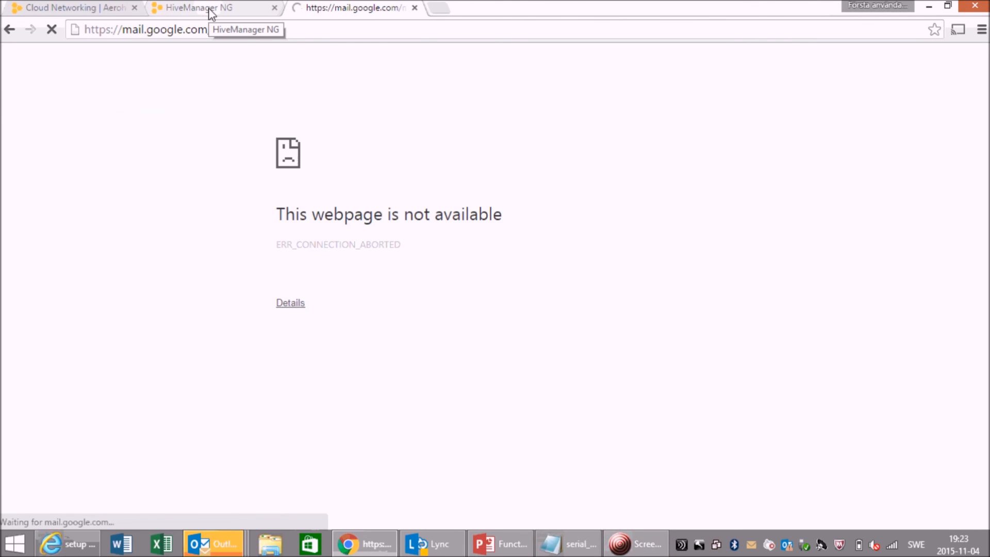
- Return to HiveManager and review the dashboard's client, SSID and user profile statistics
left_click(208, 8)
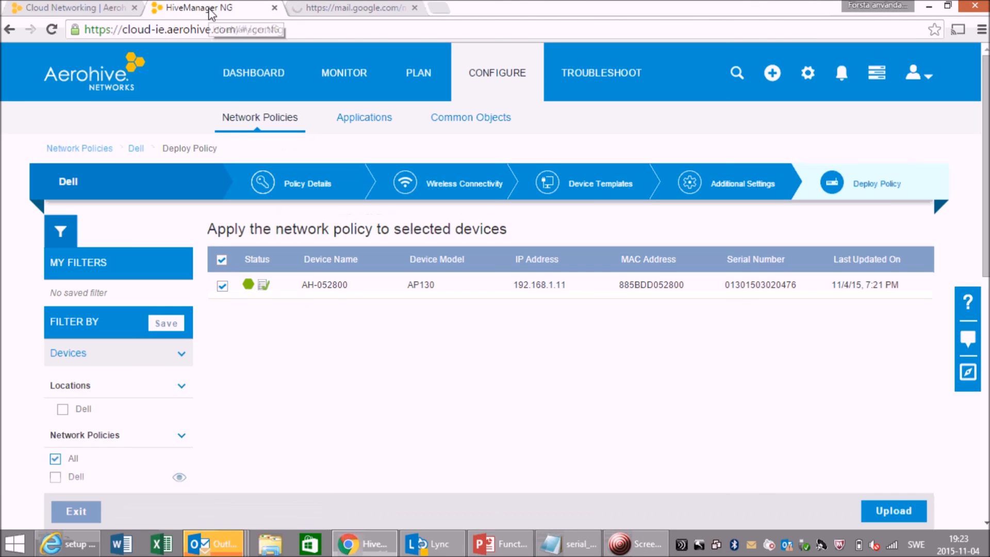
left_click(247, 78)
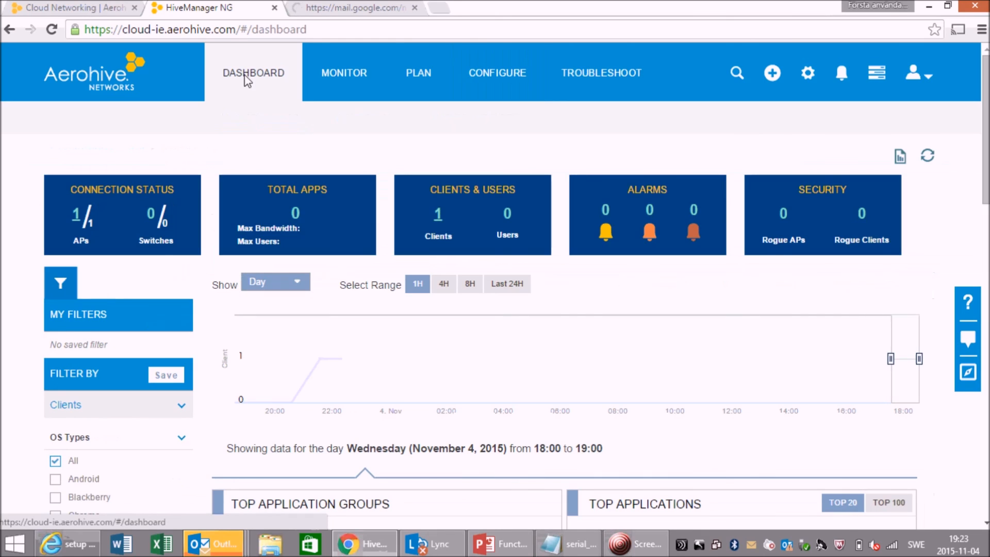
left_click_drag(987, 153, 988, 308)
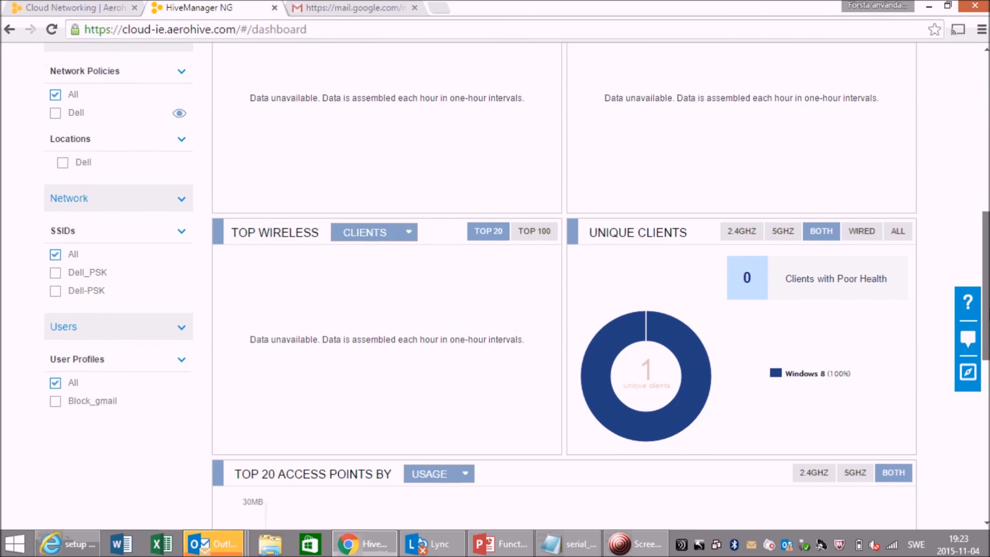